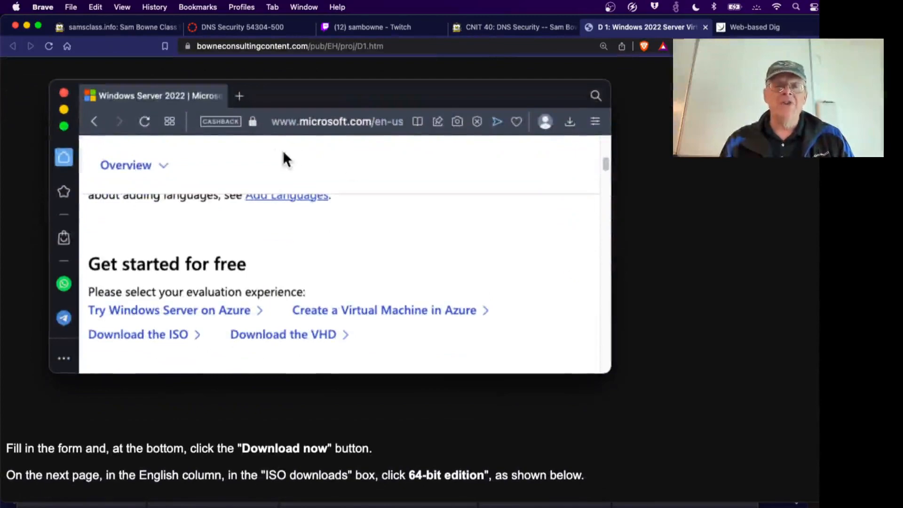
Read through the Windows Setup screenshots, past the edition choice and administrator password steps.
scroll(517, 275, "down", 5)
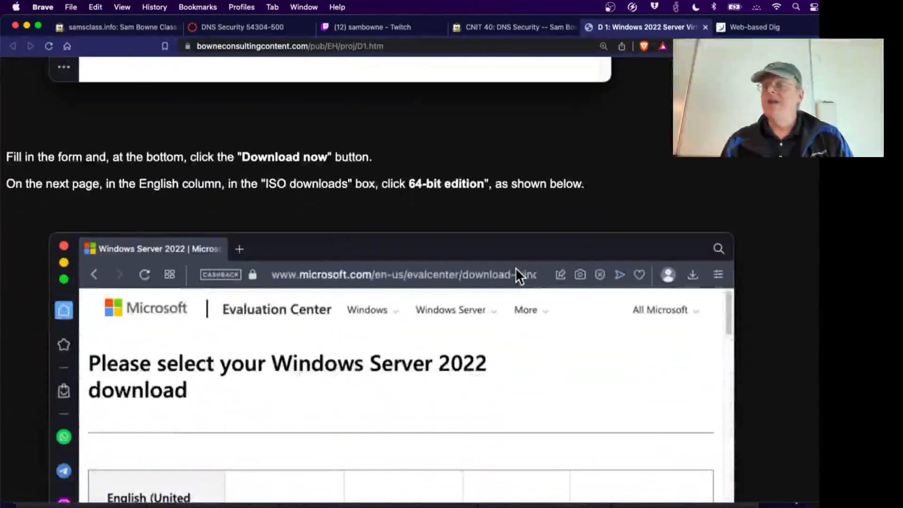
scroll(516, 267, "down", 9)
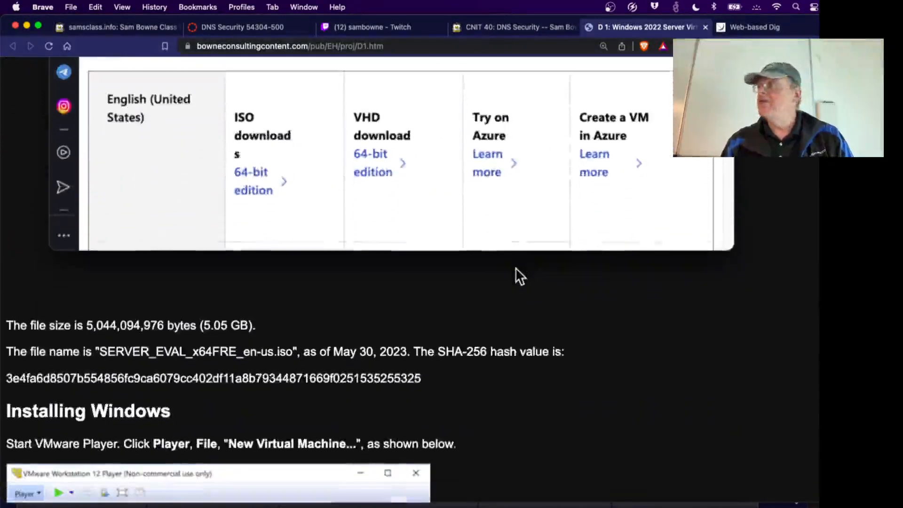
scroll(515, 267, "down", 1)
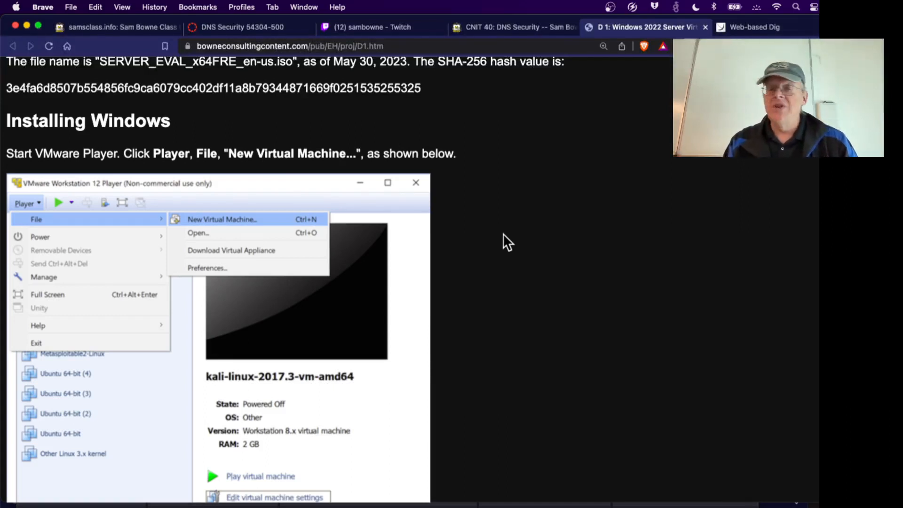
scroll(500, 246, "down", 1)
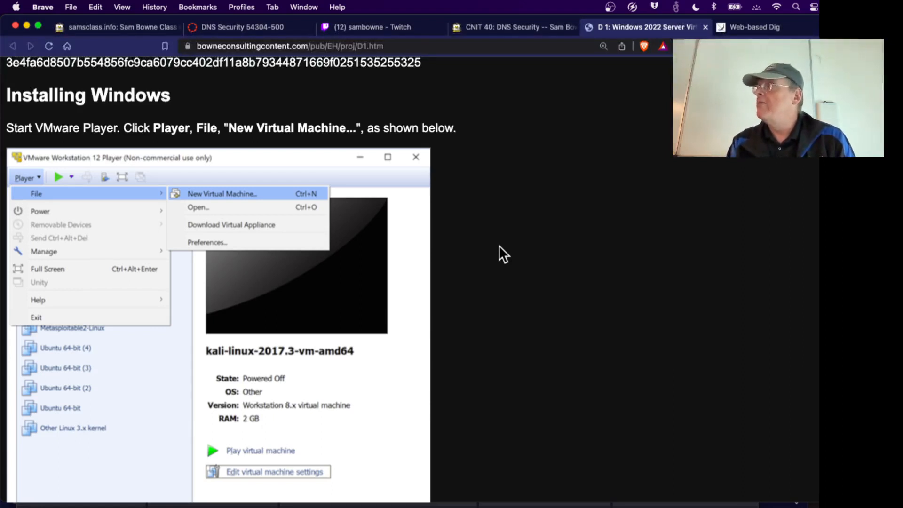
scroll(499, 245, "down", 3)
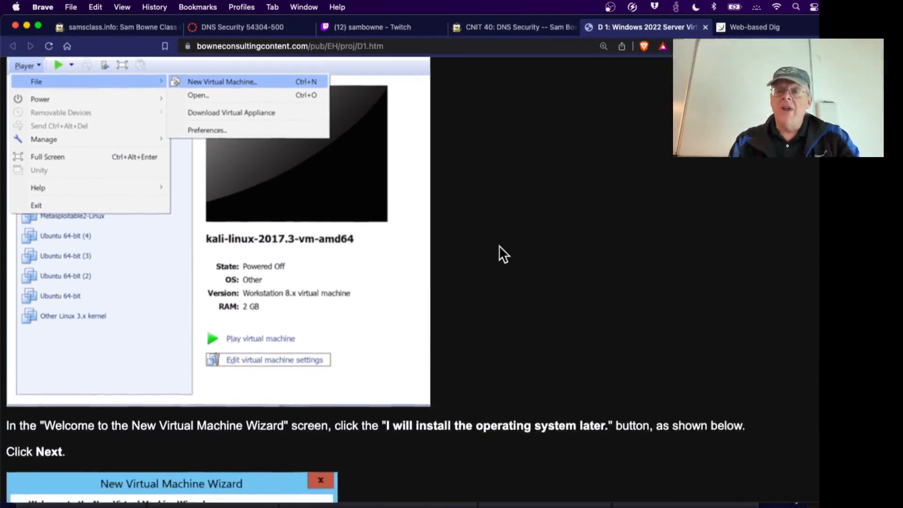
scroll(499, 246, "down", 10)
scroll(499, 246, "down", 15)
scroll(500, 246, "down", 5)
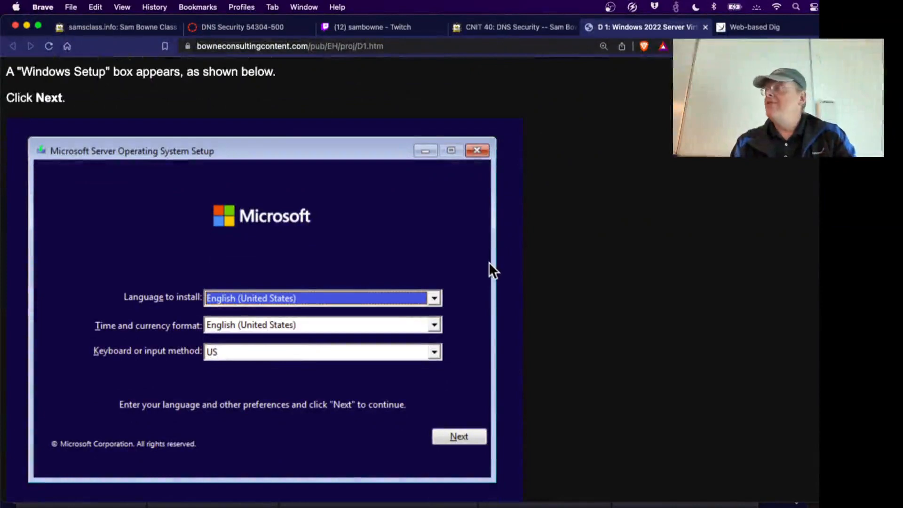
scroll(490, 306, "down", 10)
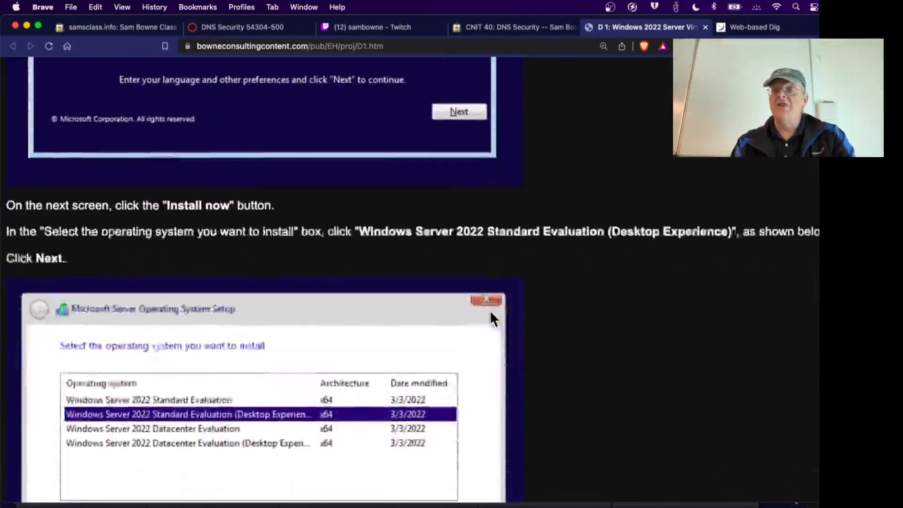
scroll(490, 309, "down", 4)
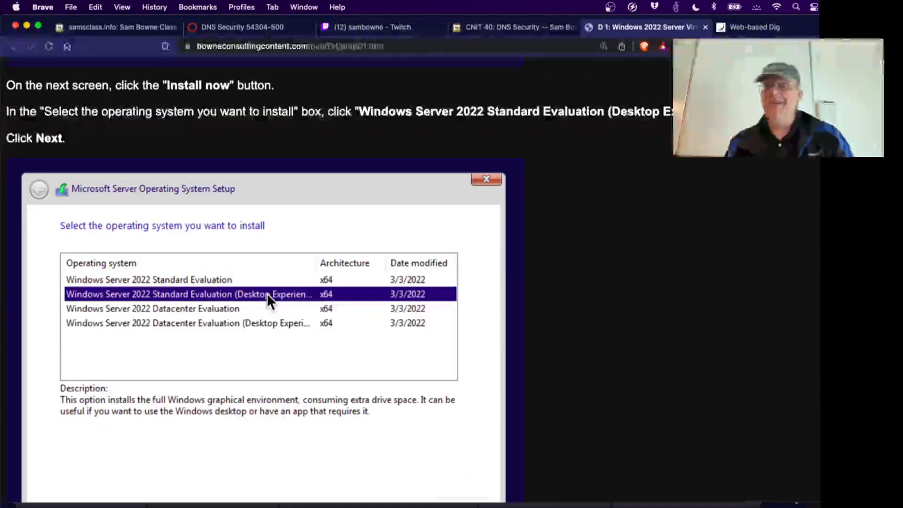
scroll(267, 292, "down", 8)
scroll(267, 294, "down", 15)
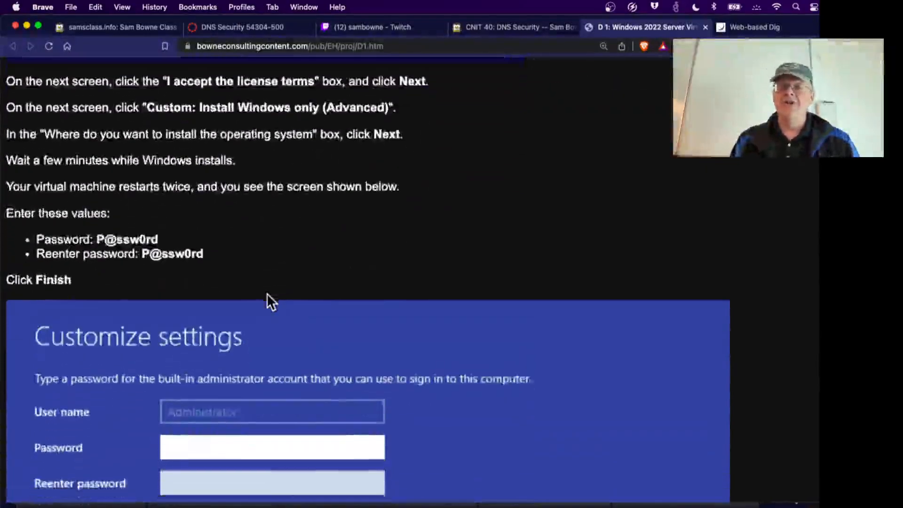
Switch to the CNIT 40: DNS Security tab listing projects D 1 through D 6.
scroll(266, 299, "down", 15)
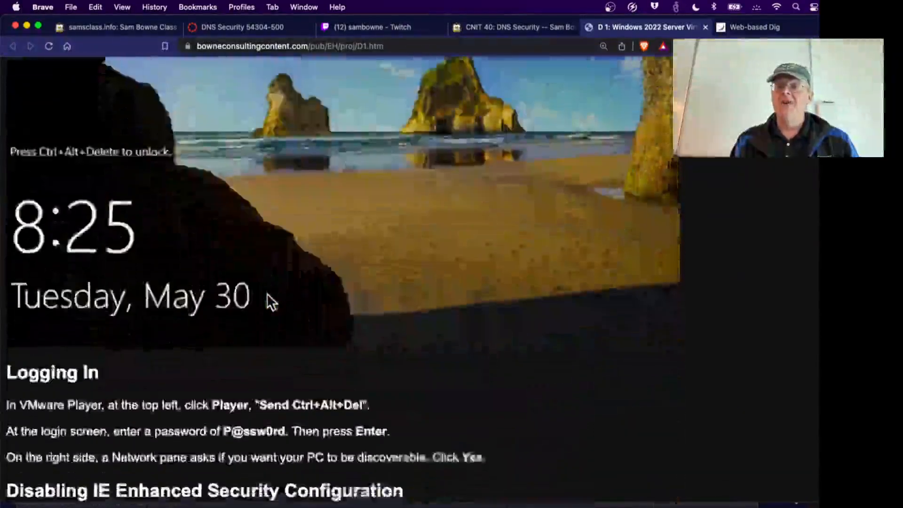
scroll(267, 301, "up", 3)
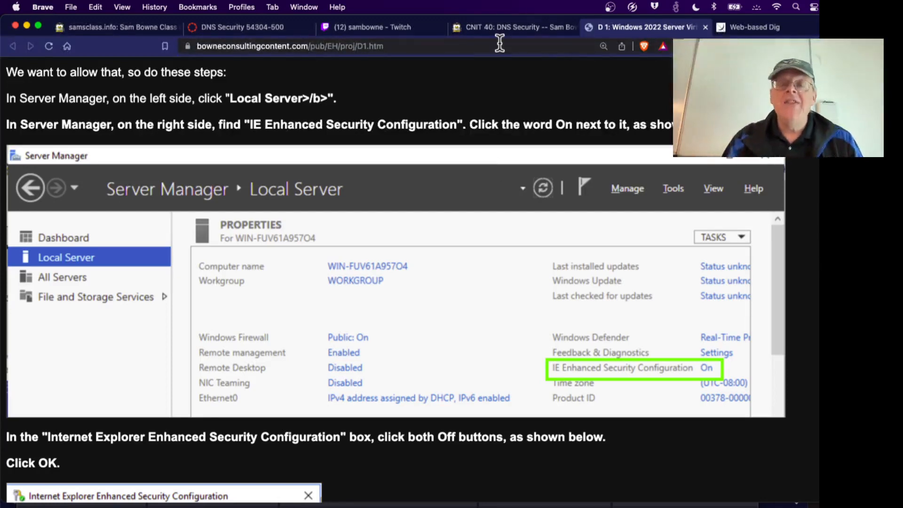
left_click(494, 26)
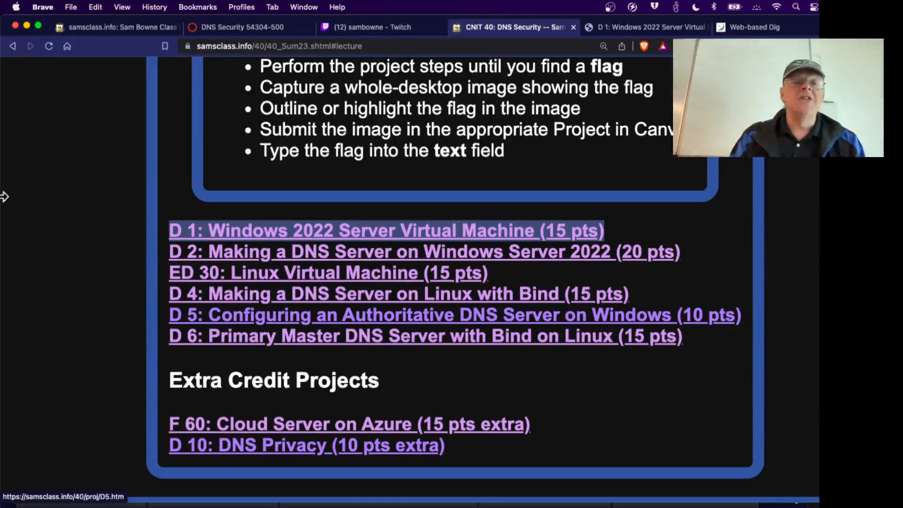
left_click(15, 7)
left_click(21, 22)
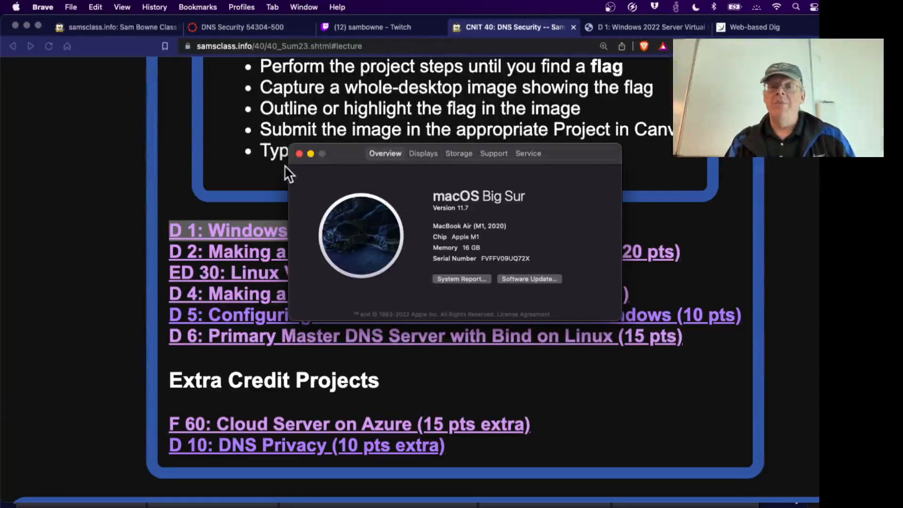
left_click(300, 153)
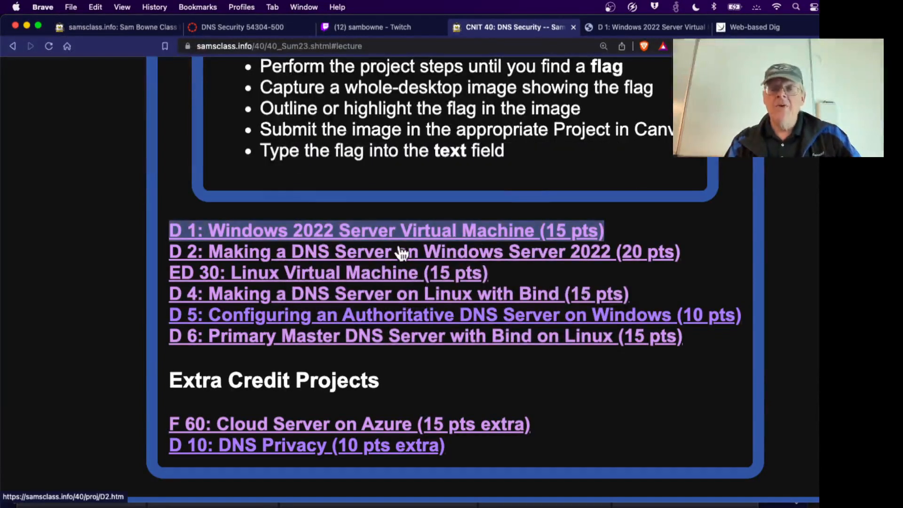
Open the F 60: Cloud Server on Azure project and scroll to the Azure Education Hub screenshot.
left_click(479, 434)
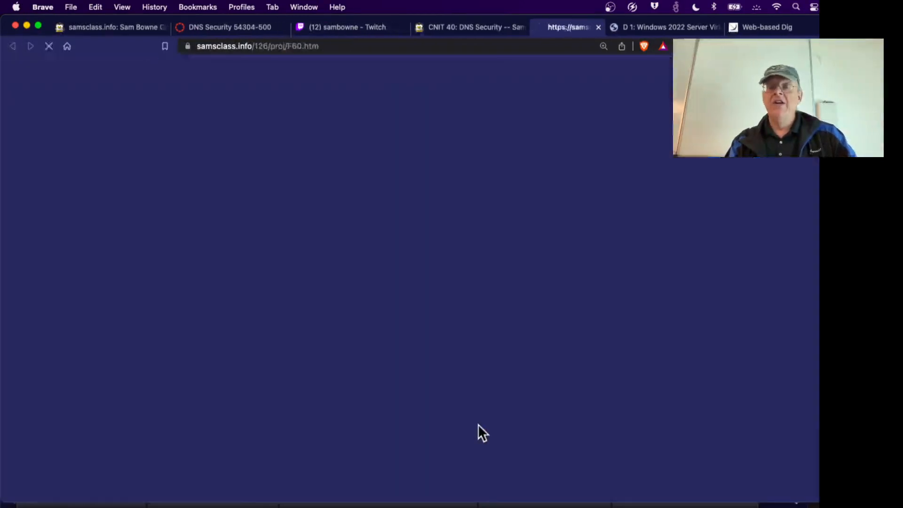
scroll(686, 370, "down", 2)
scroll(686, 371, "down", 1)
scroll(684, 372, "up", 2)
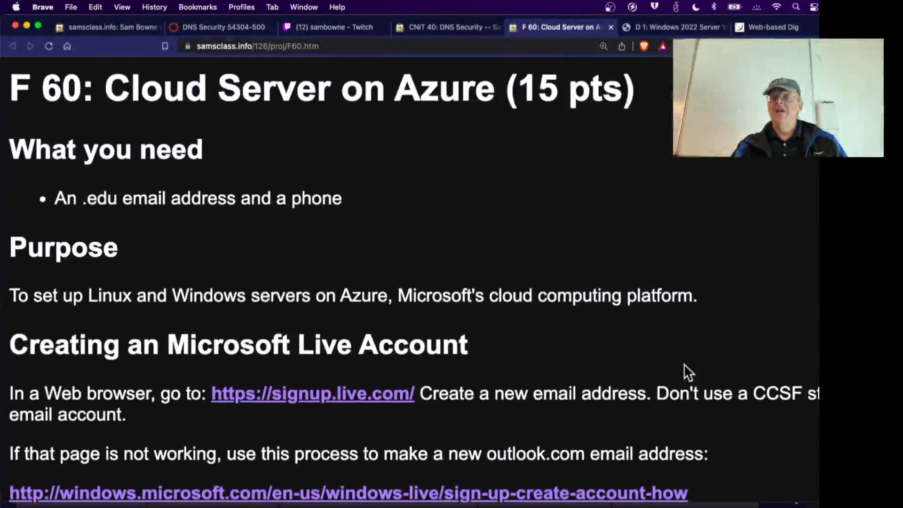
scroll(576, 247, "down", 5)
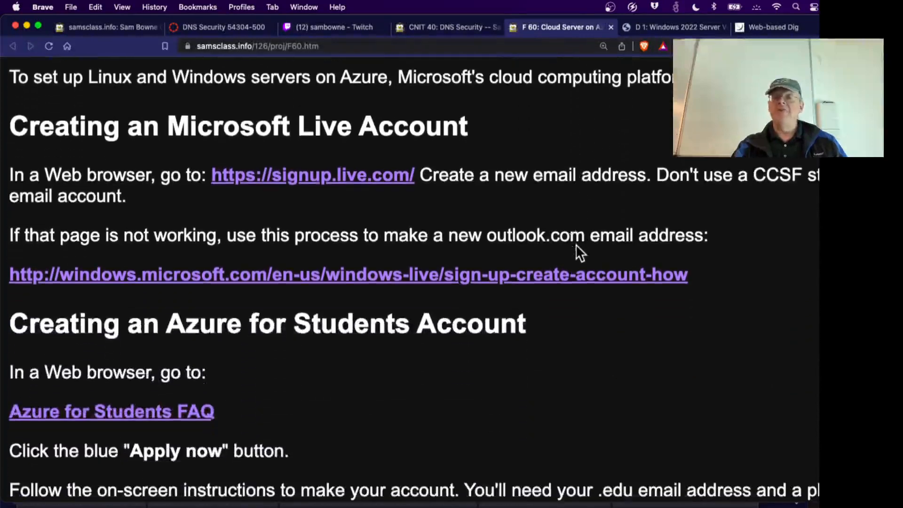
scroll(448, 365, "down", 3)
scroll(438, 277, "down", 8)
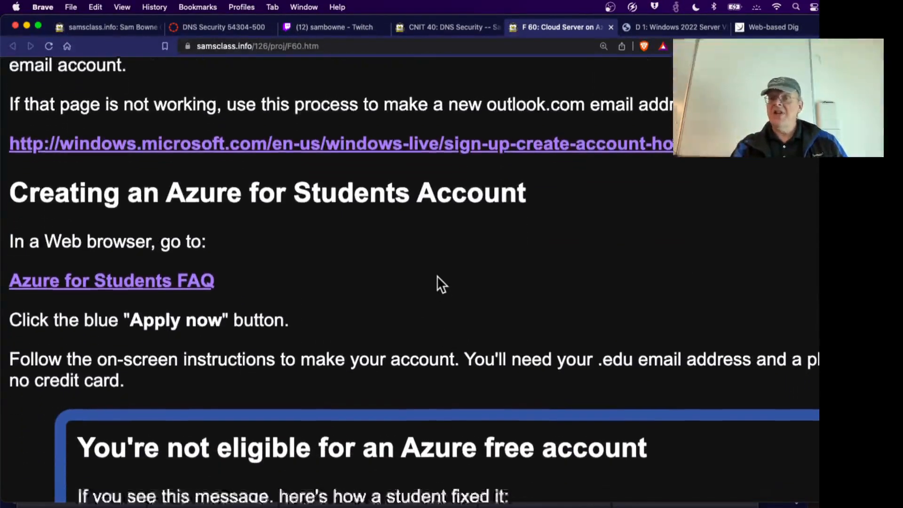
scroll(471, 320, "down", 4)
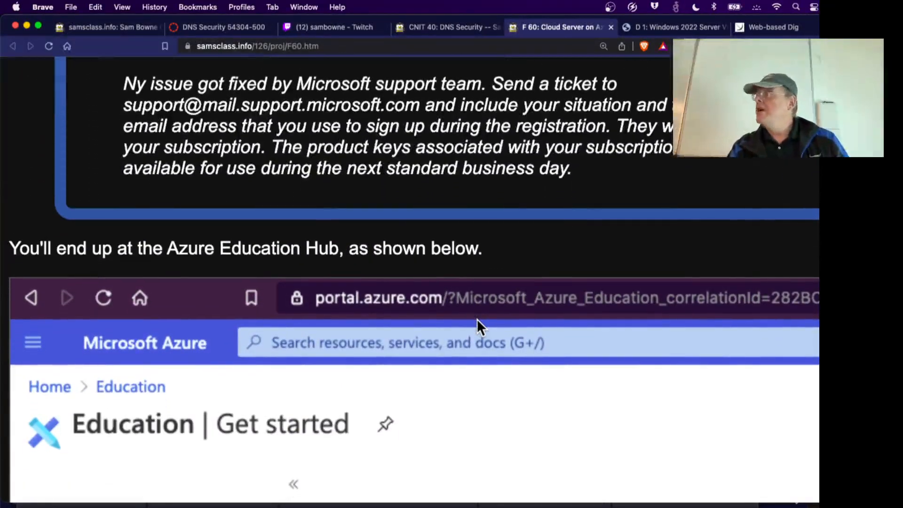
scroll(477, 320, "down", 3)
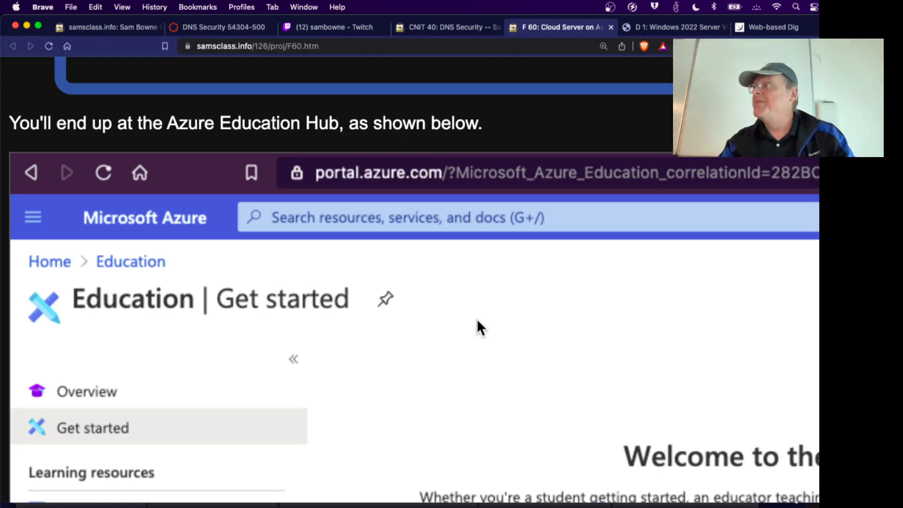
scroll(478, 320, "down", 1)
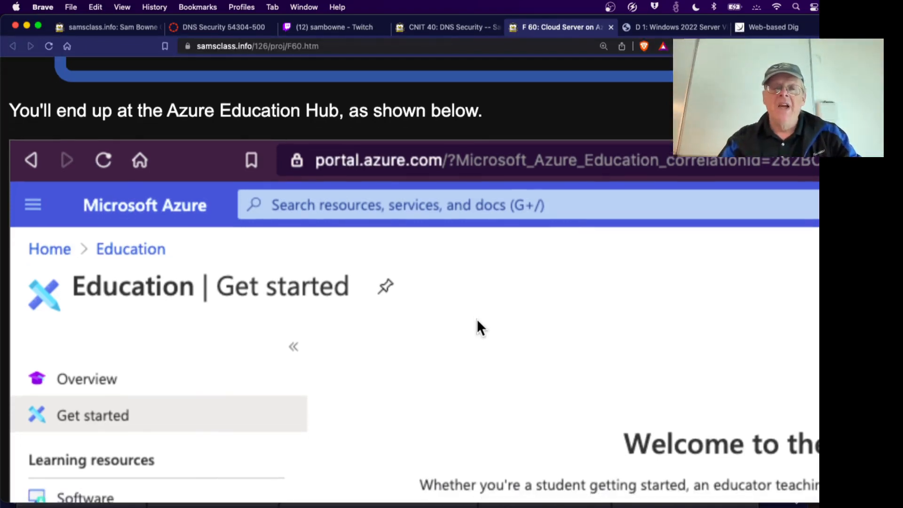
key("super+Tab")
left_click(642, 243)
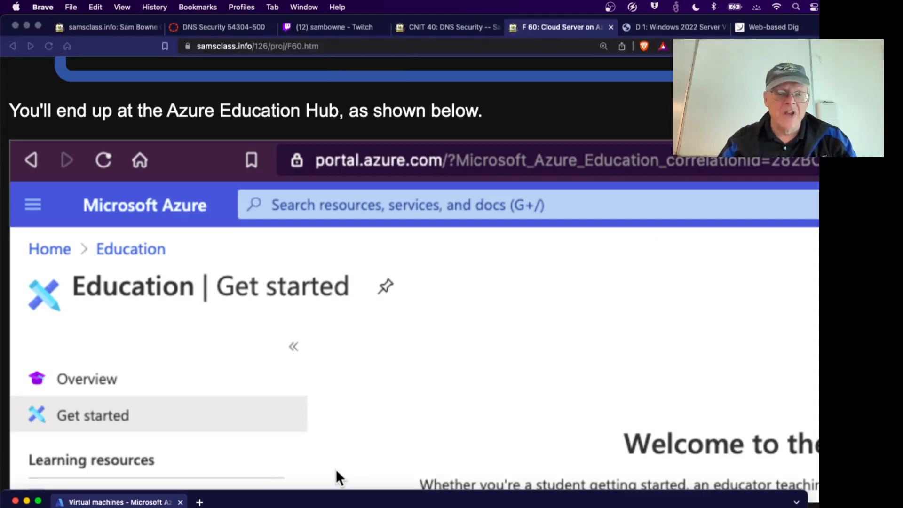
Enlarge the Azure Virtual machines window to 133% zoom and choose Create > Azure virtual machine.
left_click_drag(333, 504, 332, 10)
key("super+equal")
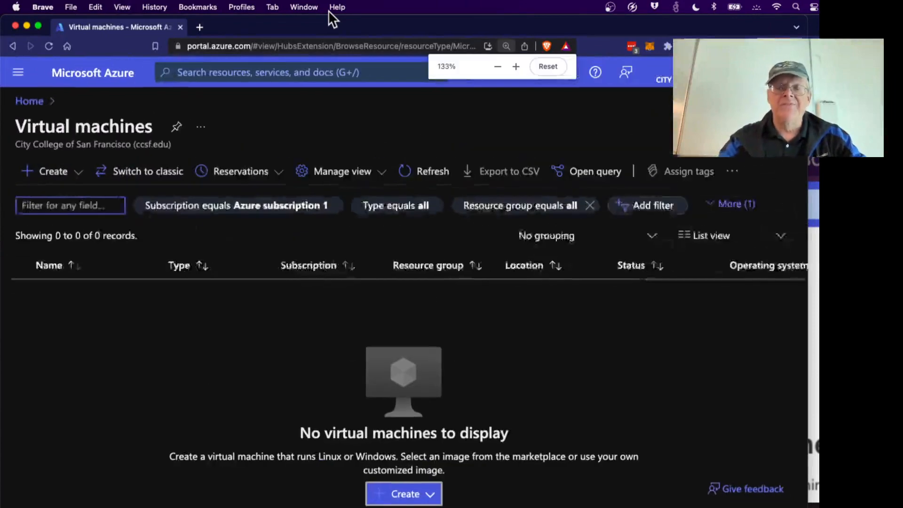
left_click_drag(806, 504, 879, 507)
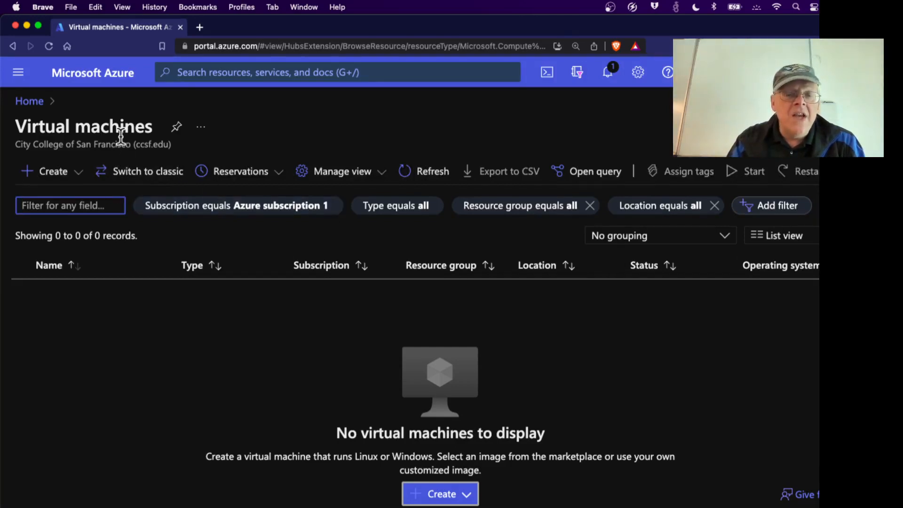
left_click(427, 492)
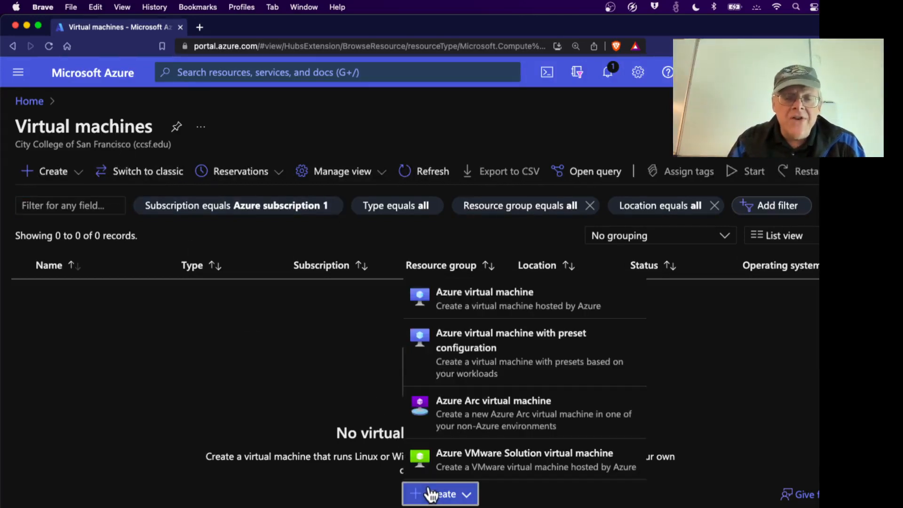
left_click(479, 306)
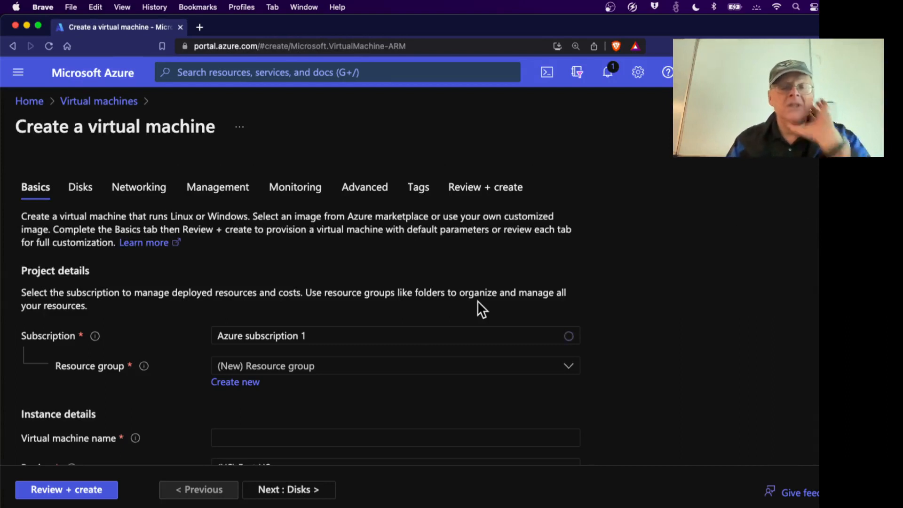
Name the VM 'dns' and set its region to (US) West US 2.
scroll(346, 349, "down", 3)
scroll(349, 348, "down", 2)
left_click(259, 272)
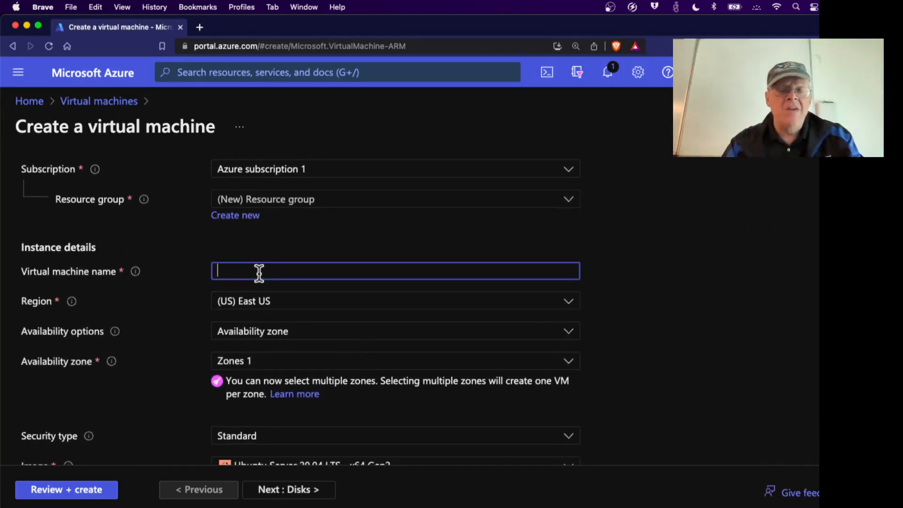
type("dns")
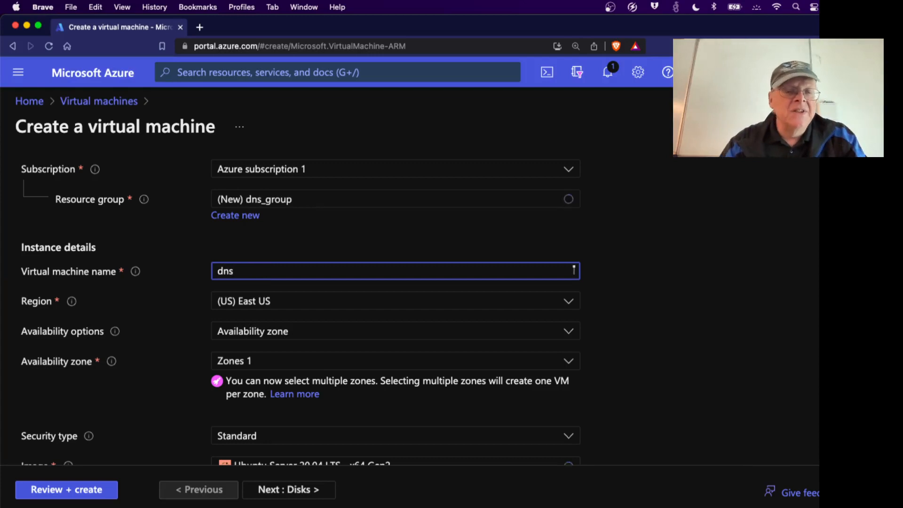
scroll(285, 294, "down", 1)
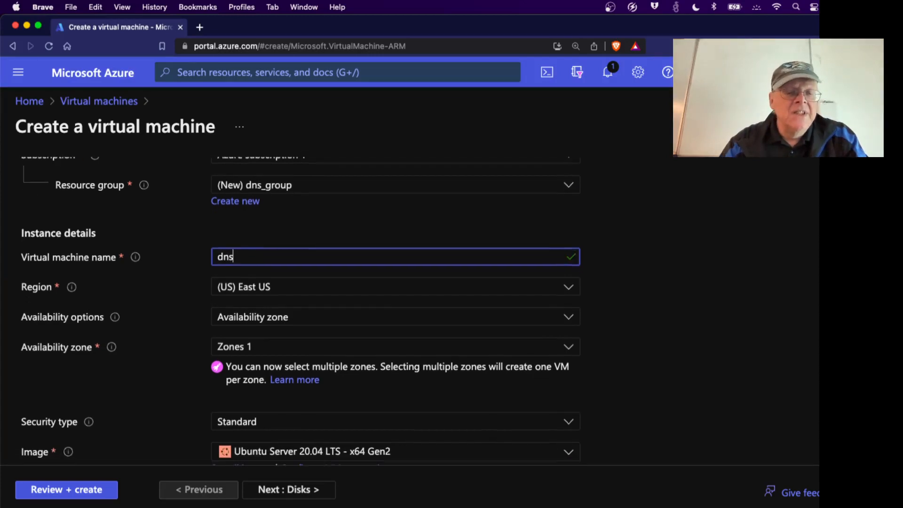
left_click(554, 293)
scroll(339, 367, "down", 2)
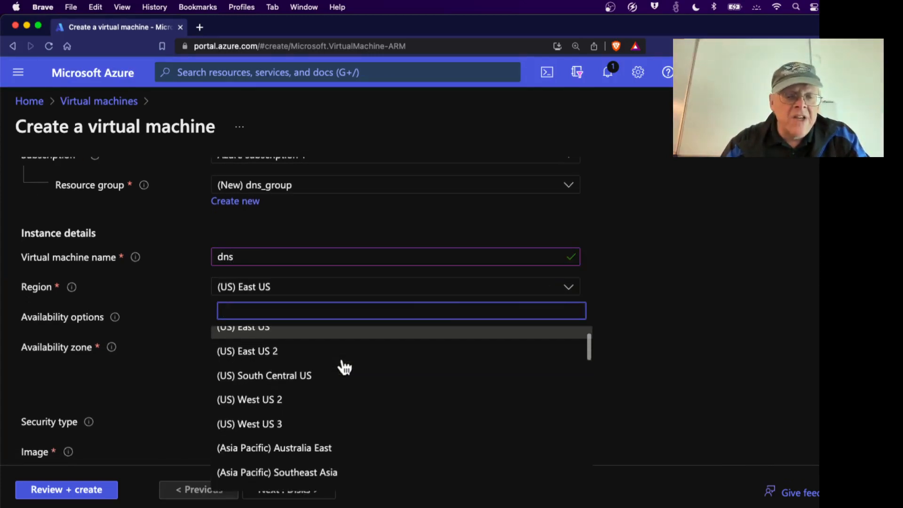
left_click(319, 391)
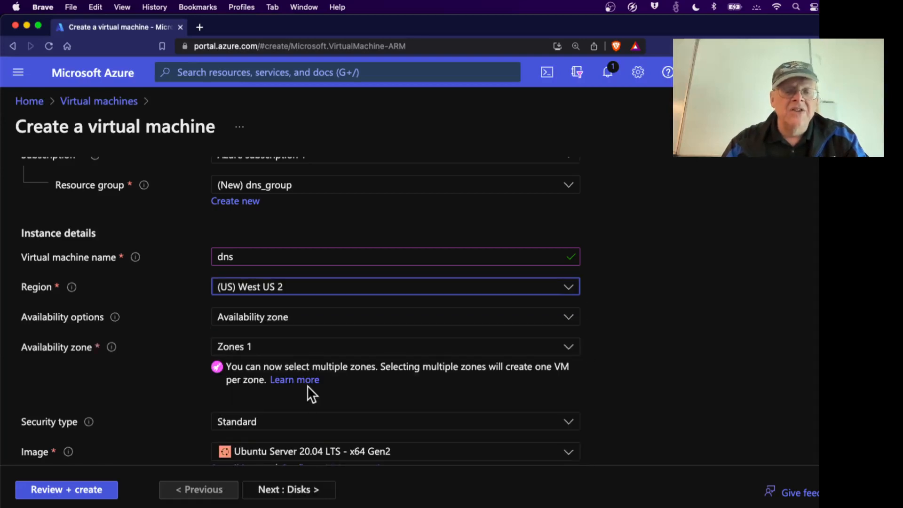
Select the Windows Server 2022 Datacenter: Azure Edition - x64 Gen2 image.
scroll(307, 385, "down", 2)
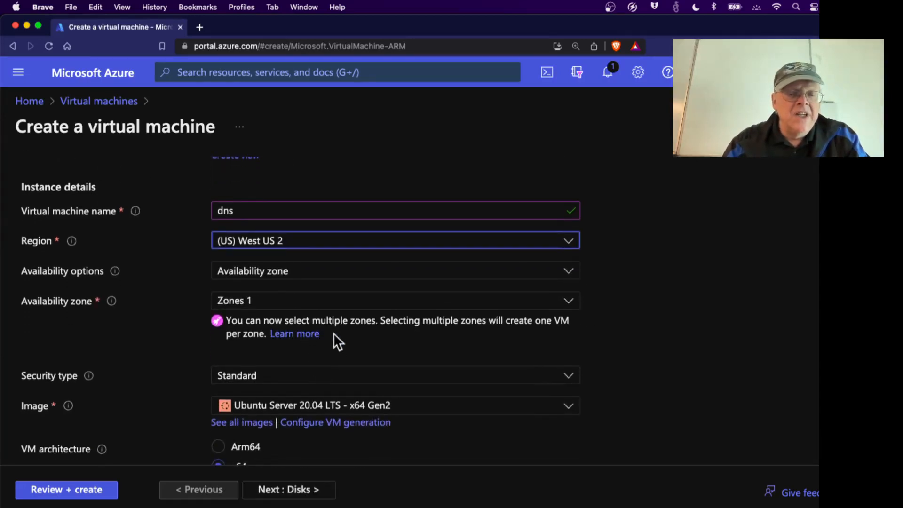
scroll(335, 335, "down", 1)
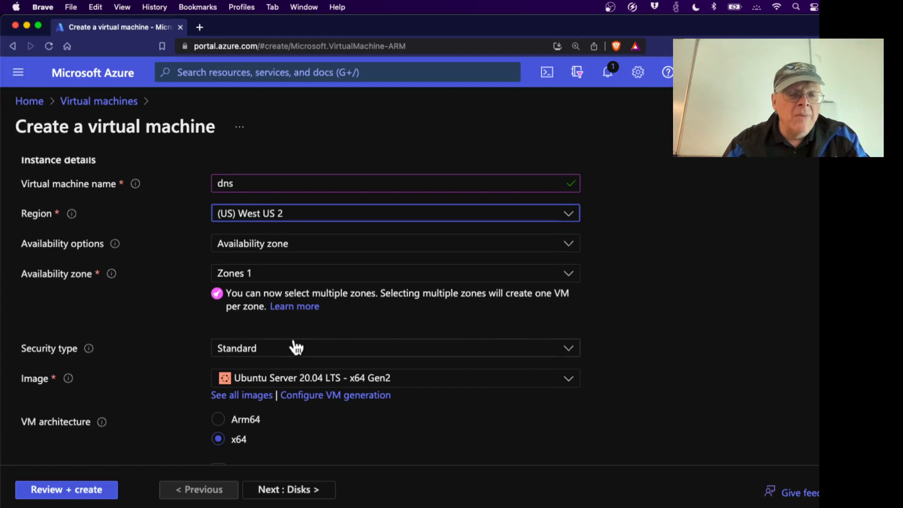
scroll(296, 356, "down", 2)
scroll(297, 358, "down", 1)
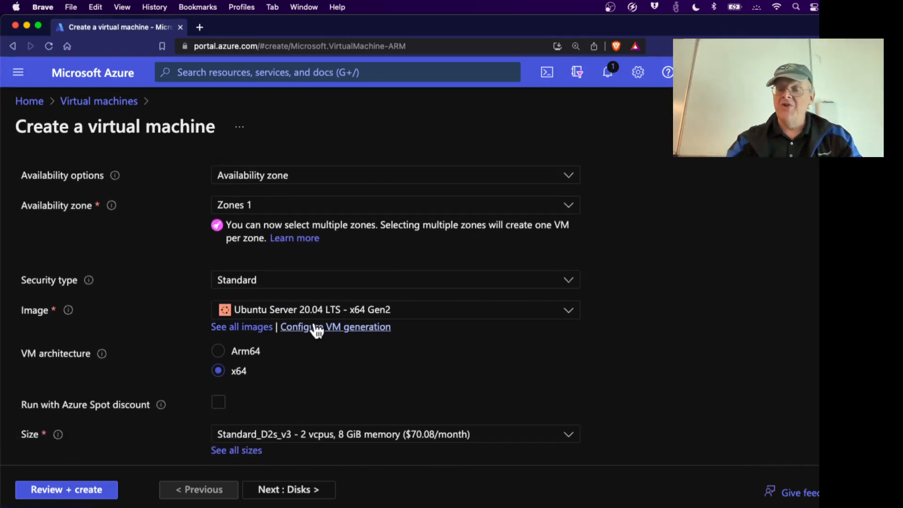
key("super+equal")
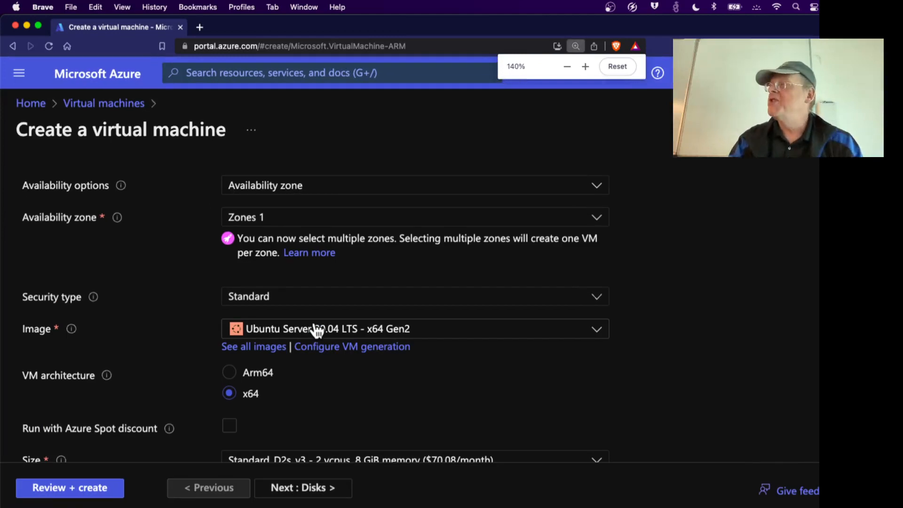
left_click(597, 330)
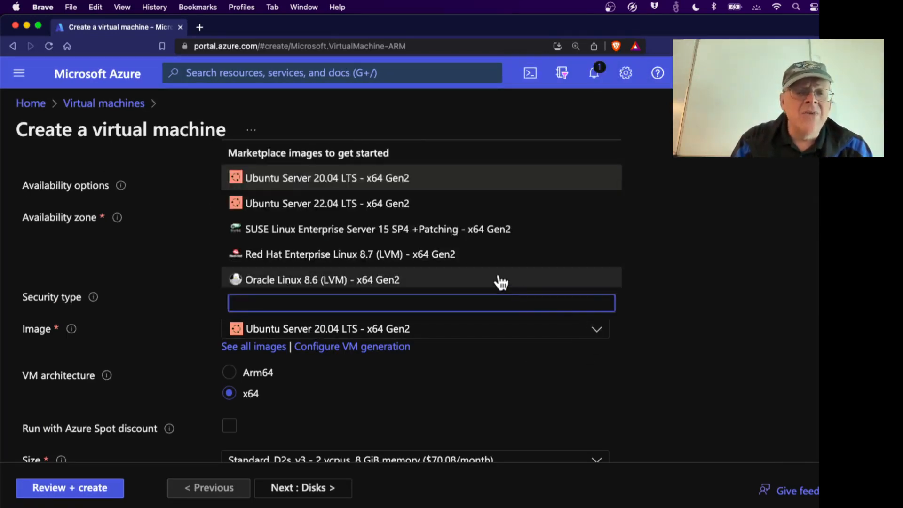
scroll(498, 280, "down", 5)
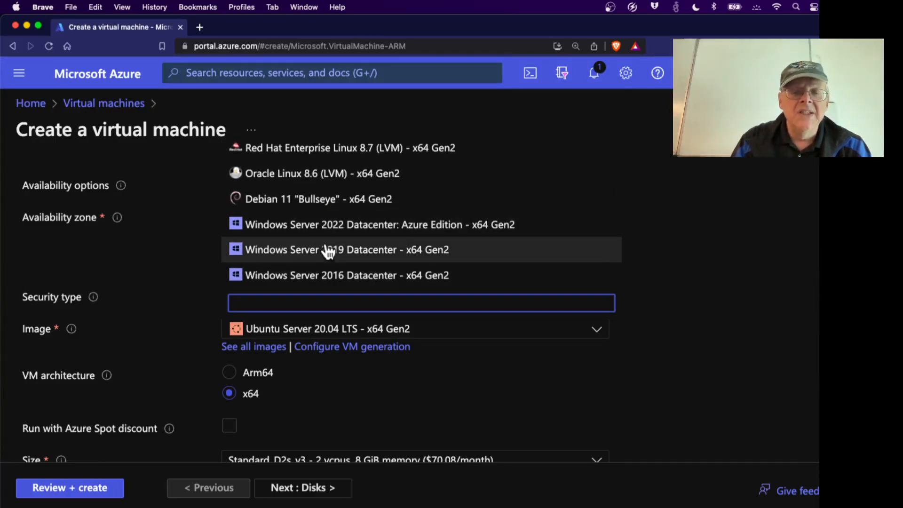
left_click(374, 228)
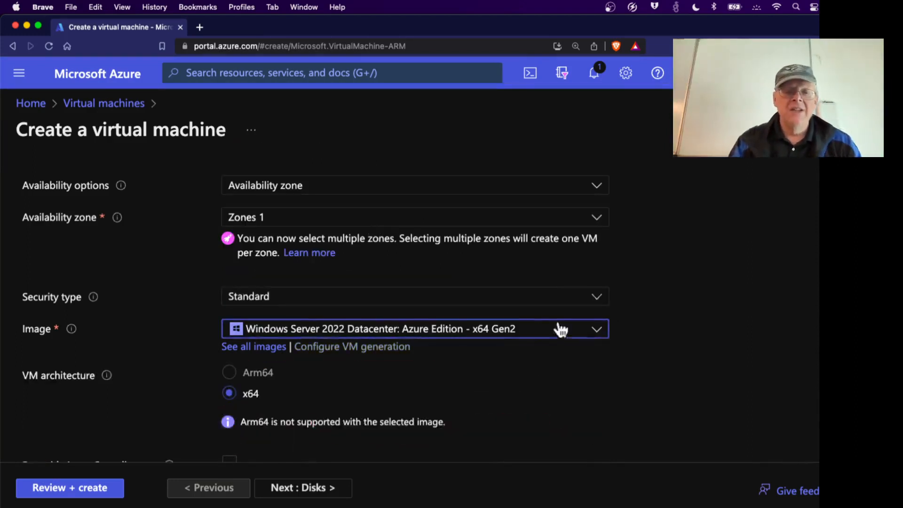
Enter administrator username 'admin' and the same password in both password fields.
scroll(642, 360, "down", 3)
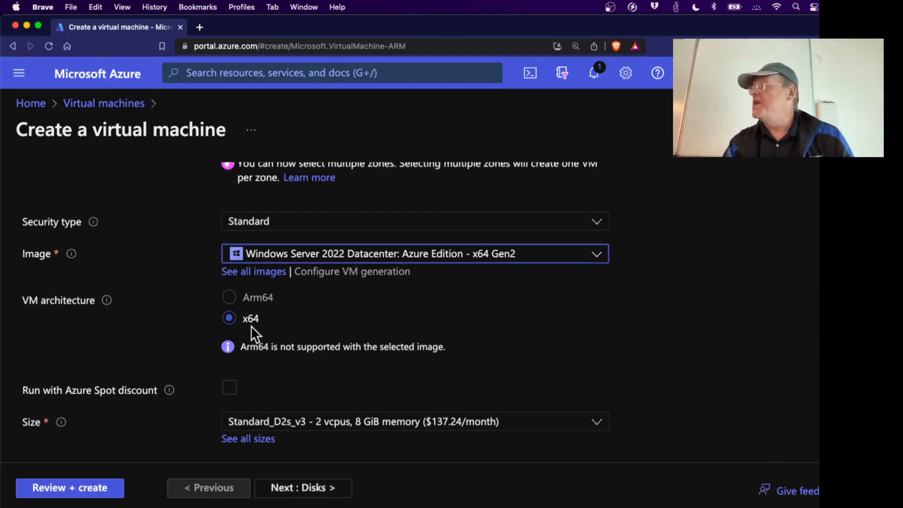
scroll(251, 326, "down", 5)
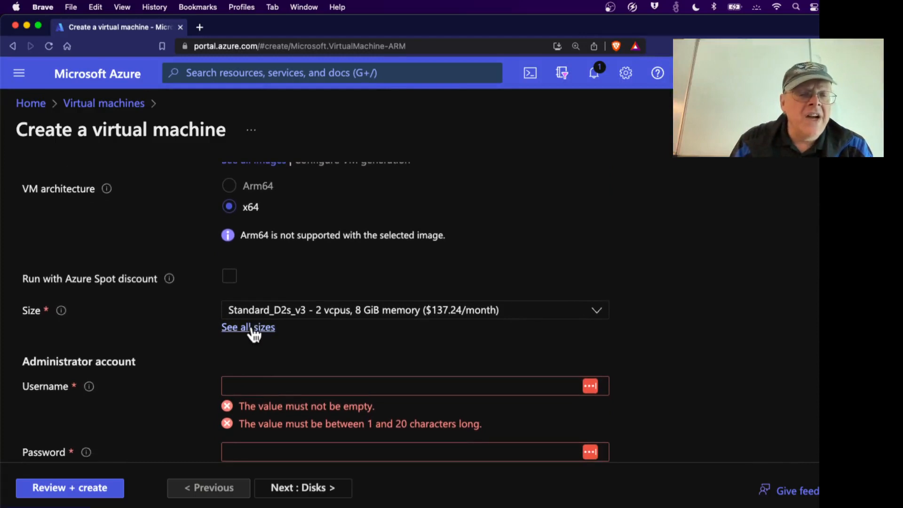
scroll(221, 345, "down", 1)
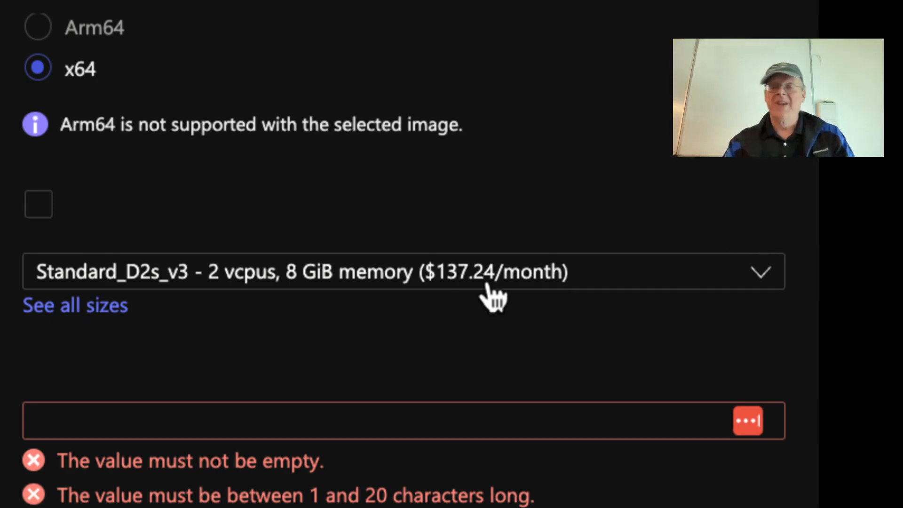
scroll(233, 438, "down", 2)
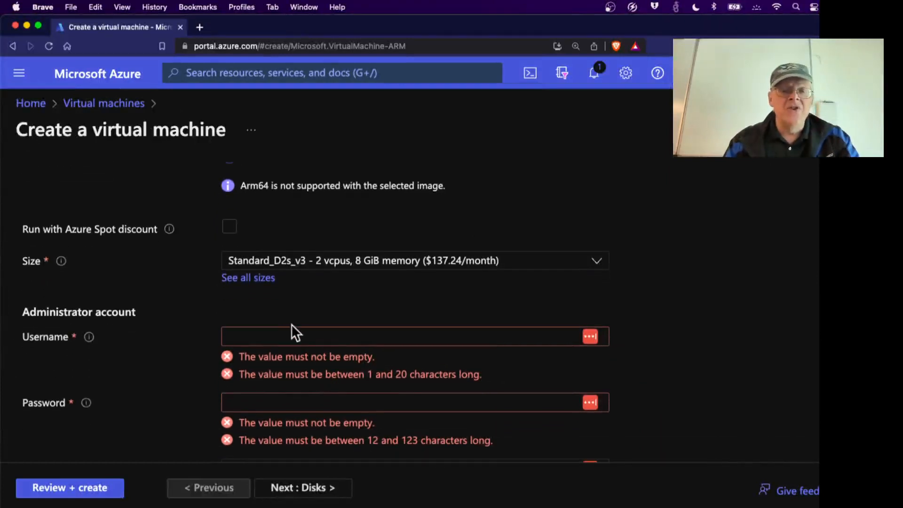
left_click(292, 336)
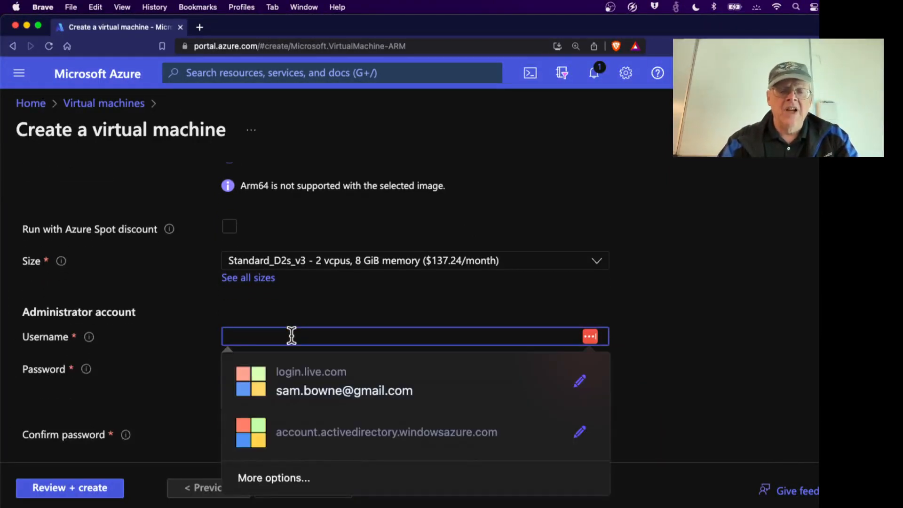
type("admin")
key("Tab")
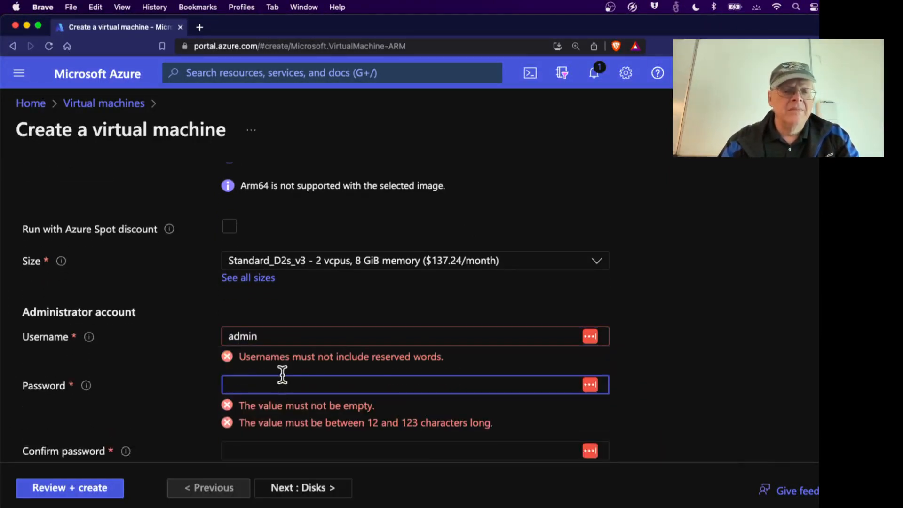
left_click(279, 385)
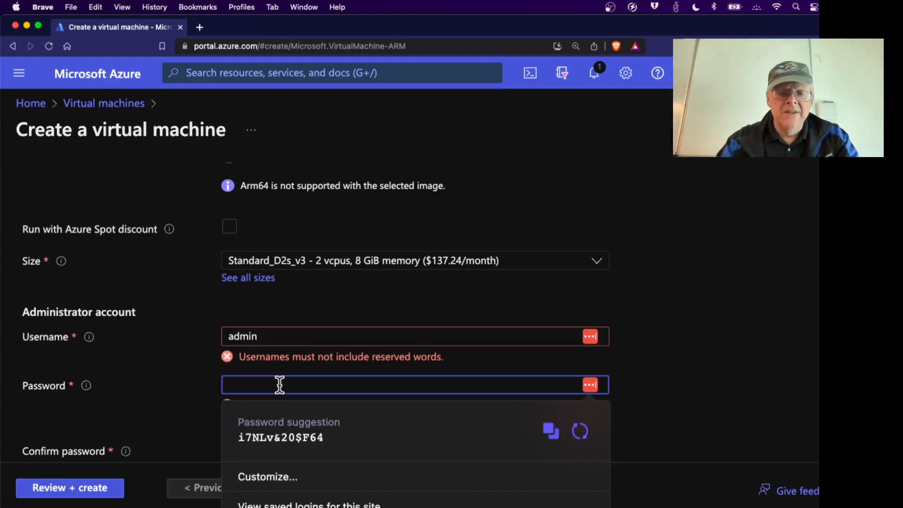
type("•")
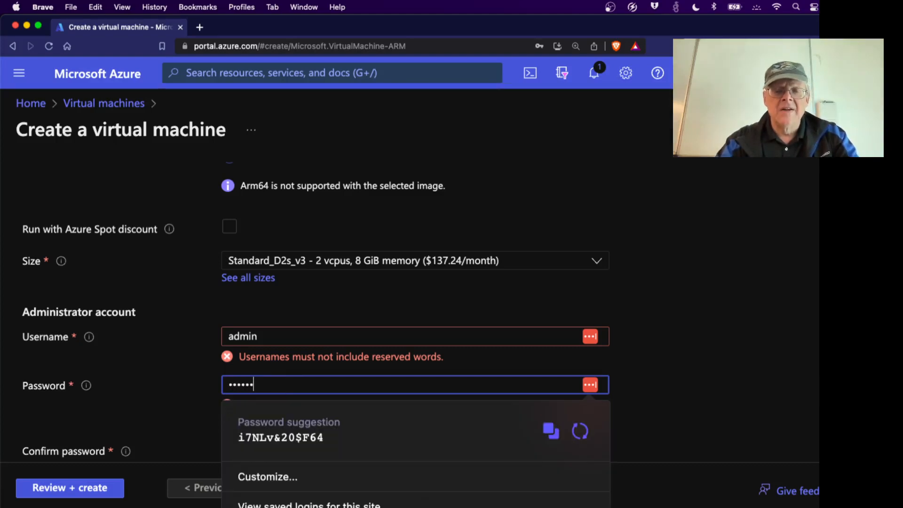
type("•")
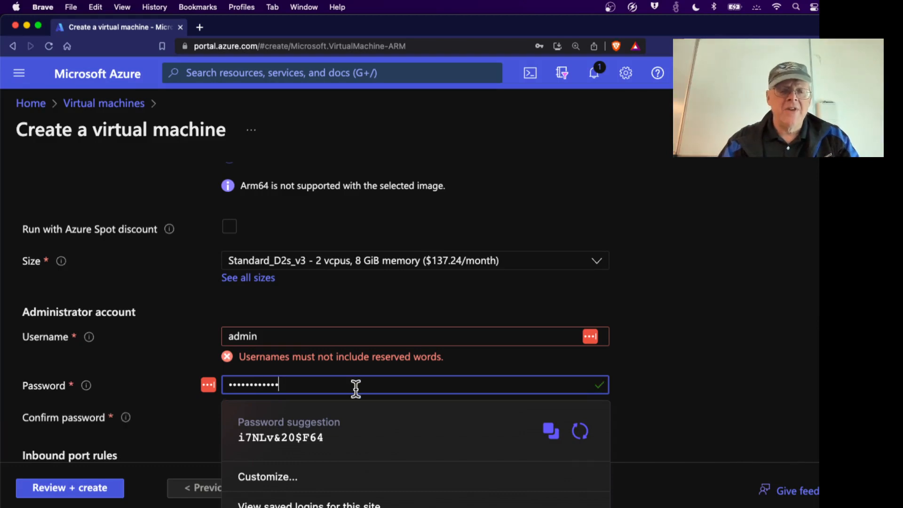
left_click(327, 416)
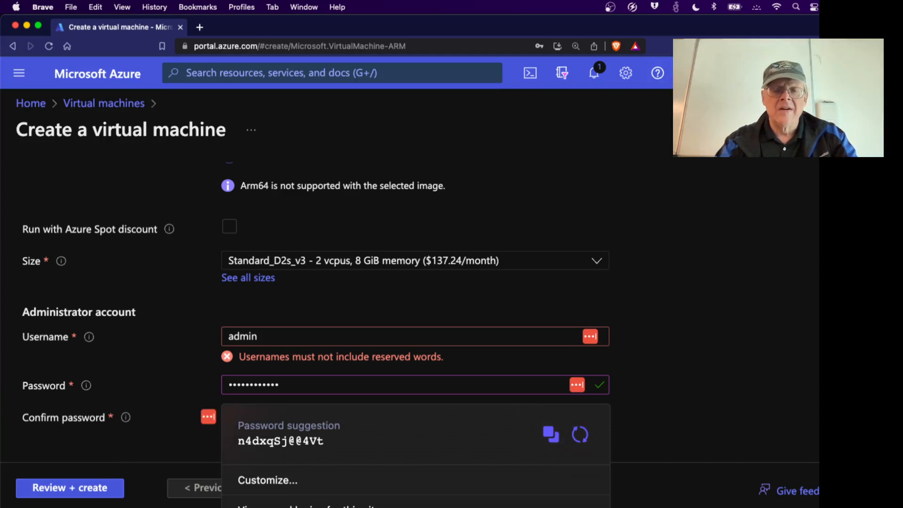
left_click(708, 368)
Scroll past Licensing and run Review + create validation.
scroll(650, 369, "down", 2)
scroll(394, 339, "down", 3)
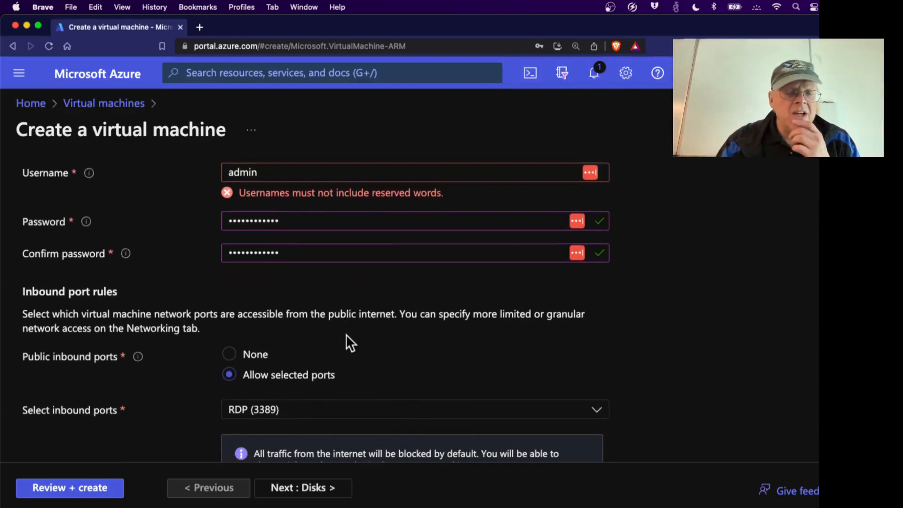
scroll(346, 334, "down", 2)
scroll(313, 370, "down", 5)
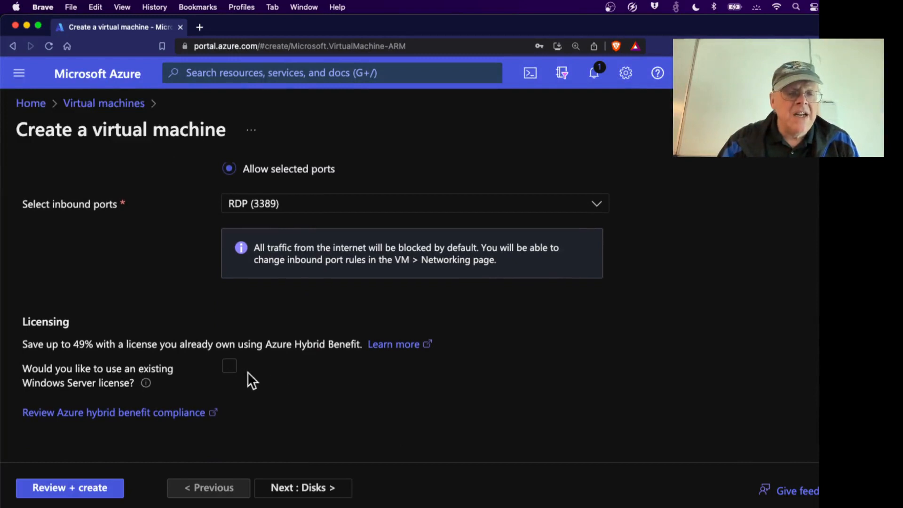
left_click(108, 489)
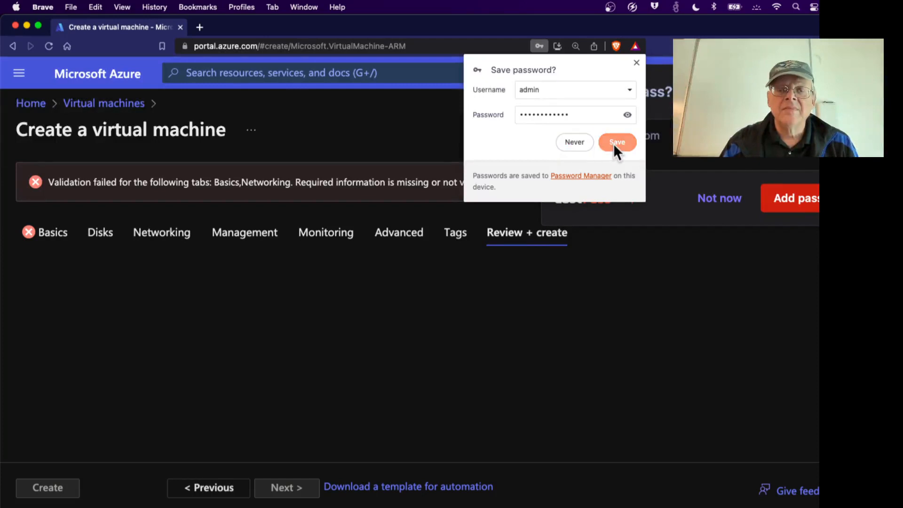
Decline the Brave and LastPass save-password offers, then go back to the Networking tab.
left_click(571, 144)
left_click(809, 190)
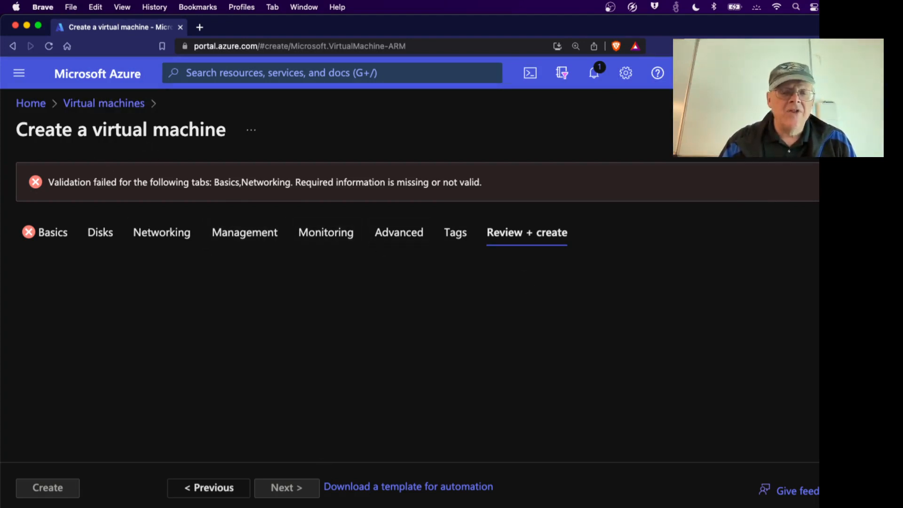
left_click(214, 489)
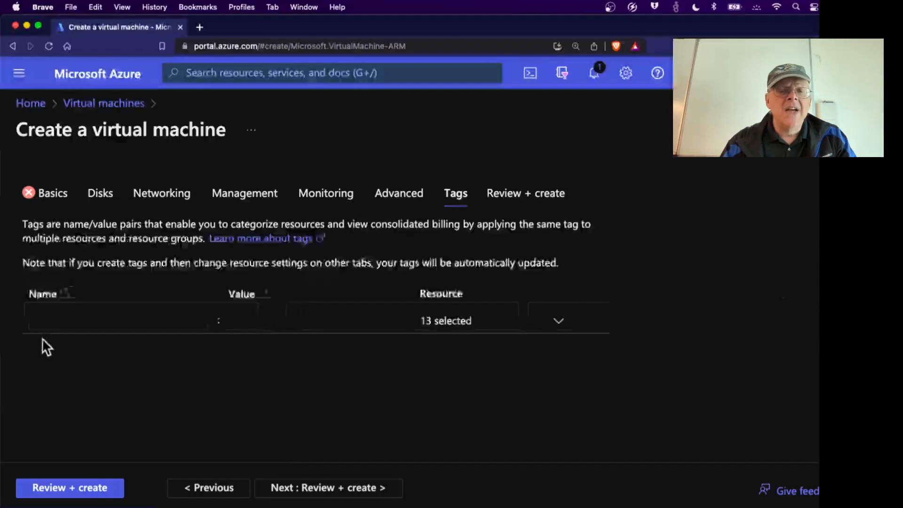
left_click(162, 195)
Review the Networking settings, then the Disks tab options.
scroll(207, 304, "down", 3)
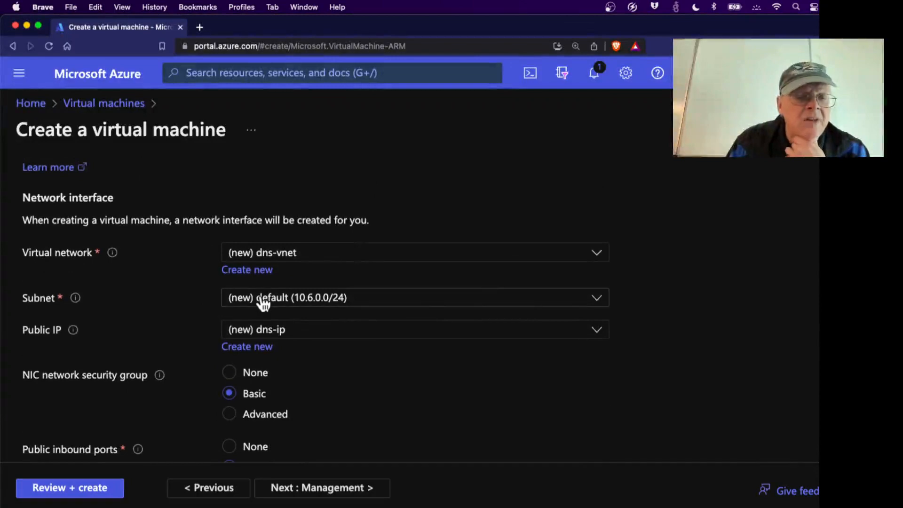
scroll(260, 302, "down", 5)
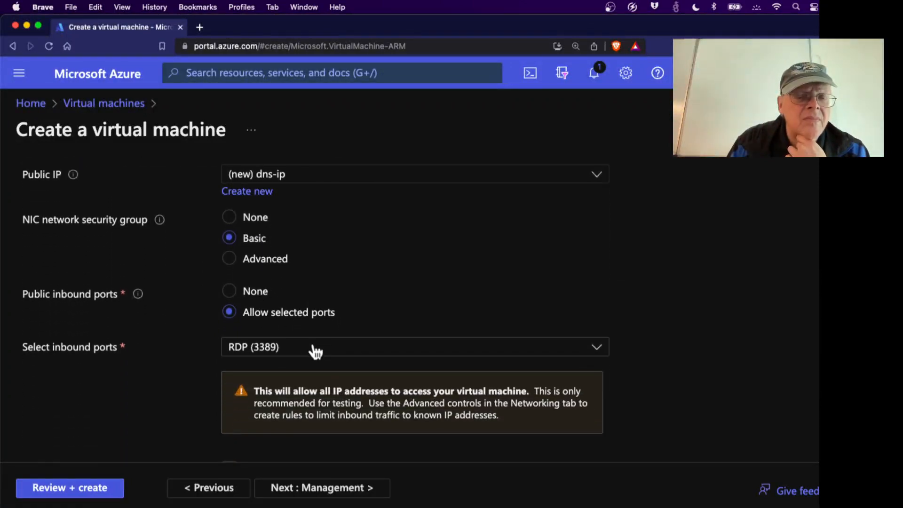
scroll(315, 350, "down", 2)
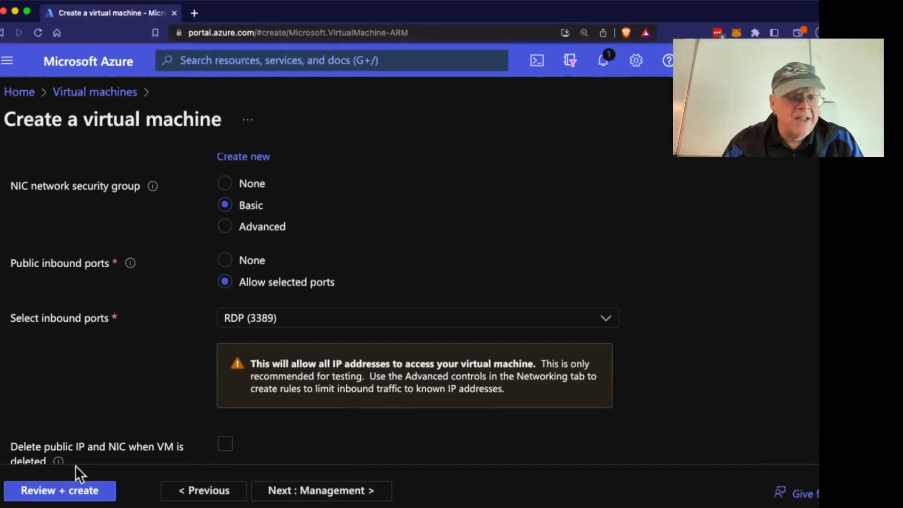
scroll(71, 450, "down", 5)
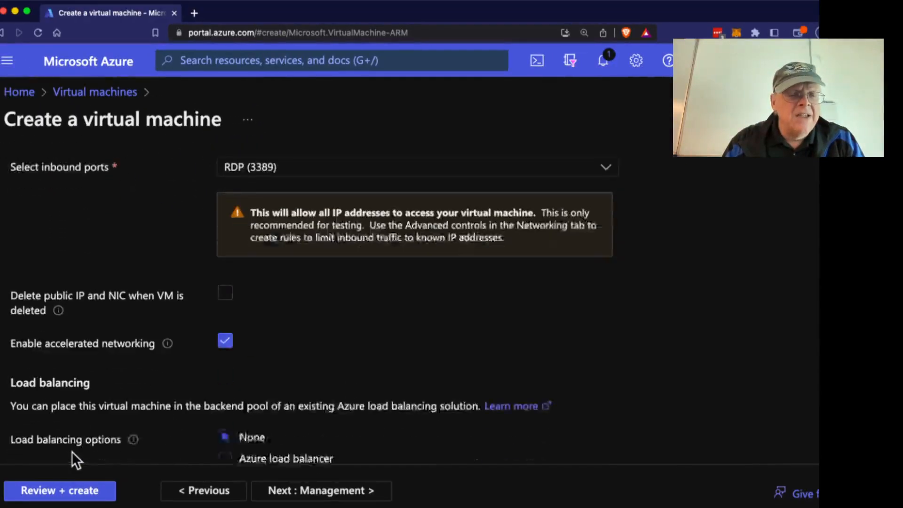
scroll(72, 451, "down", 2)
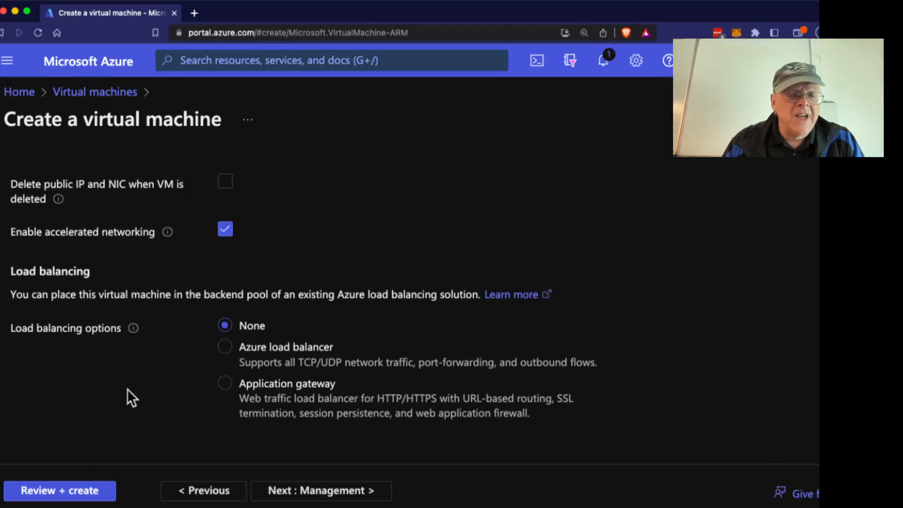
scroll(127, 389, "up", 10)
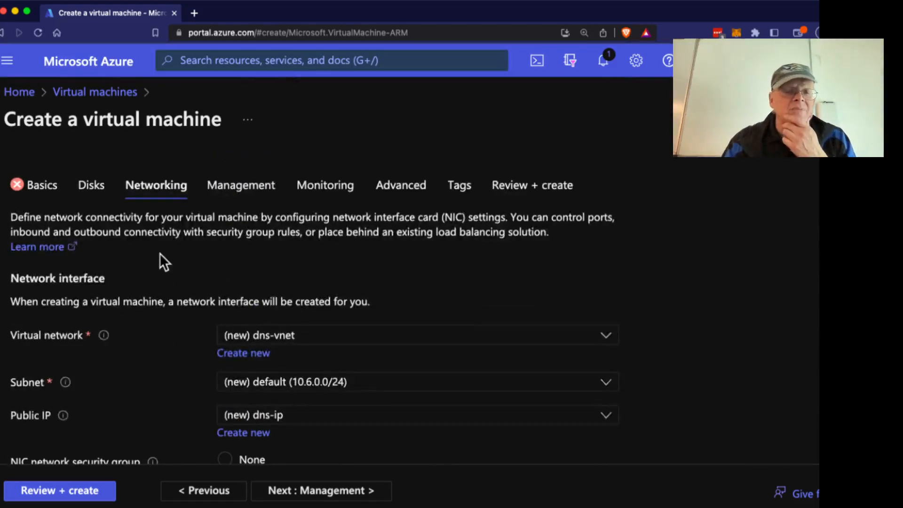
left_click(93, 192)
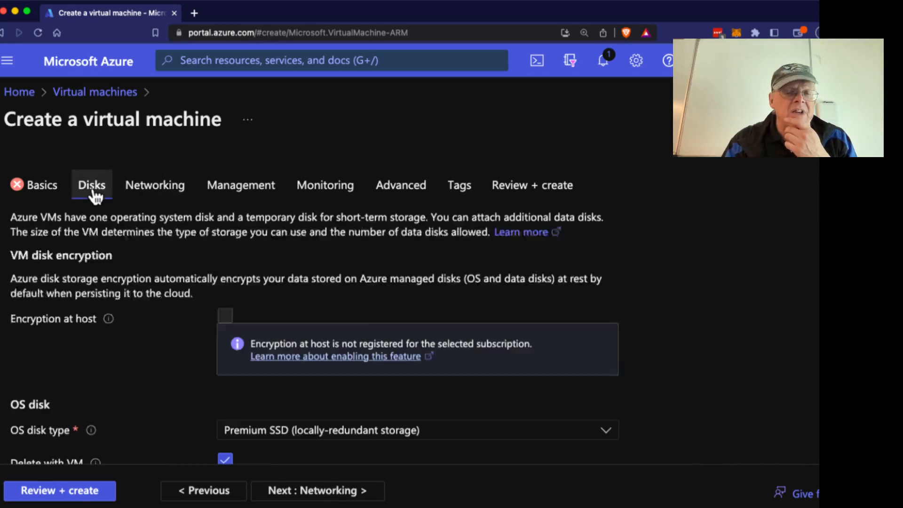
scroll(168, 371, "down", 10)
scroll(169, 371, "up", 10)
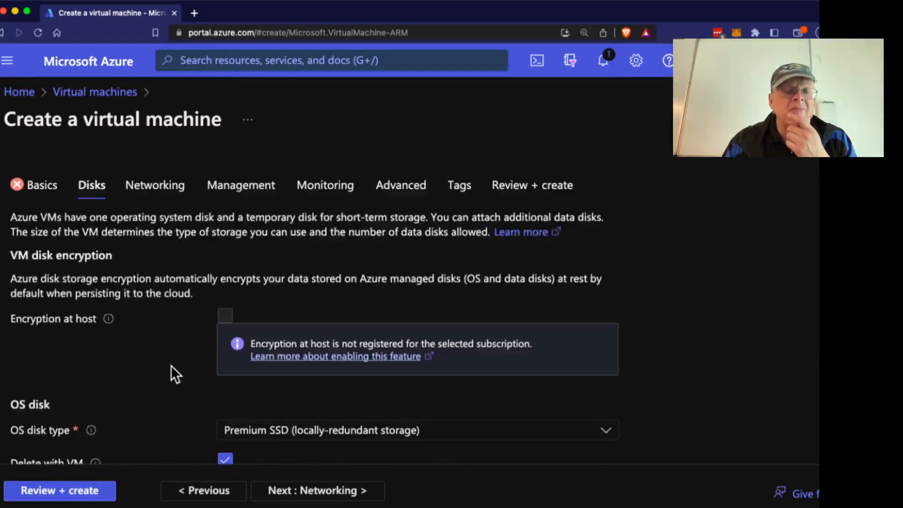
Browse the Management, Monitoring, Advanced and Tags tabs, then return to Basics.
left_click(247, 199)
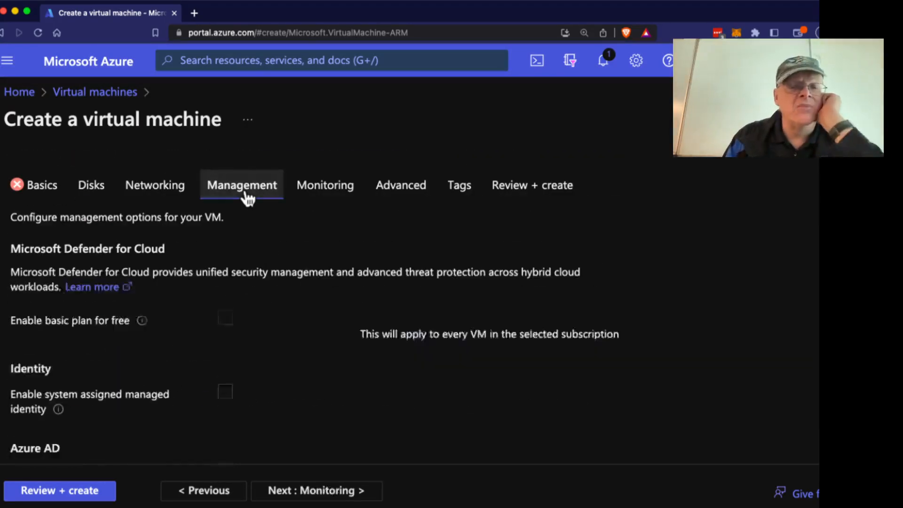
scroll(219, 297, "down", 8)
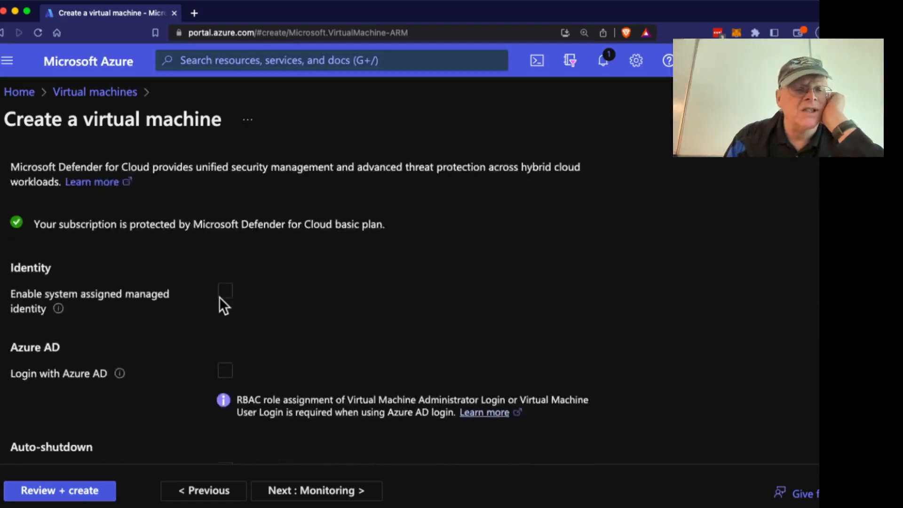
scroll(219, 298, "down", 3)
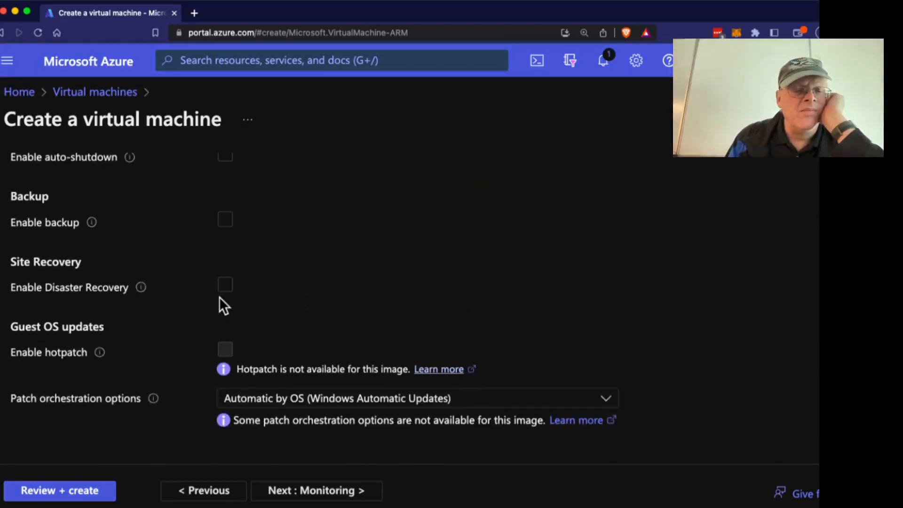
scroll(219, 298, "up", 10)
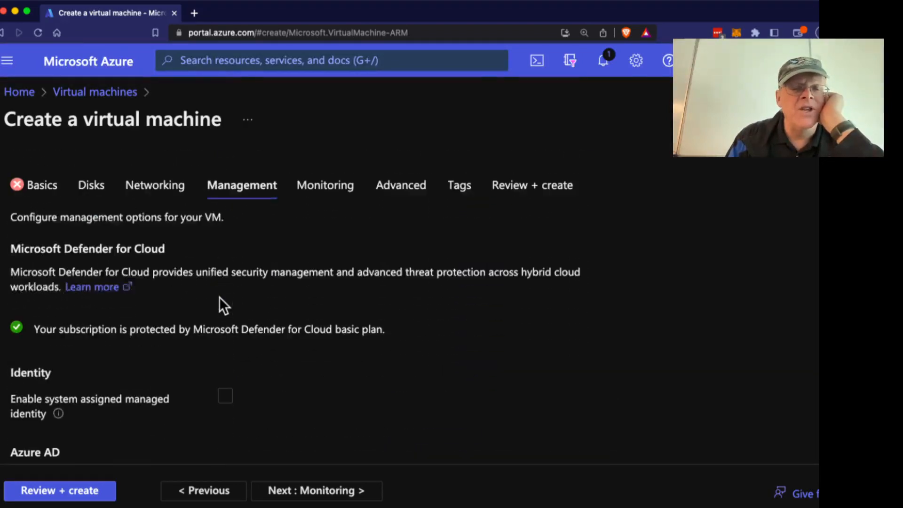
left_click(335, 191)
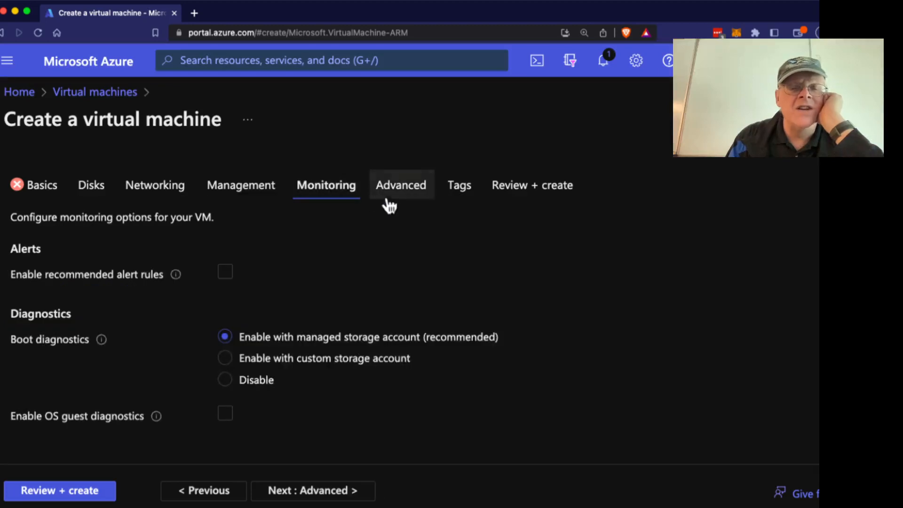
left_click(409, 195)
scroll(365, 301, "down", 2)
scroll(364, 301, "down", 5)
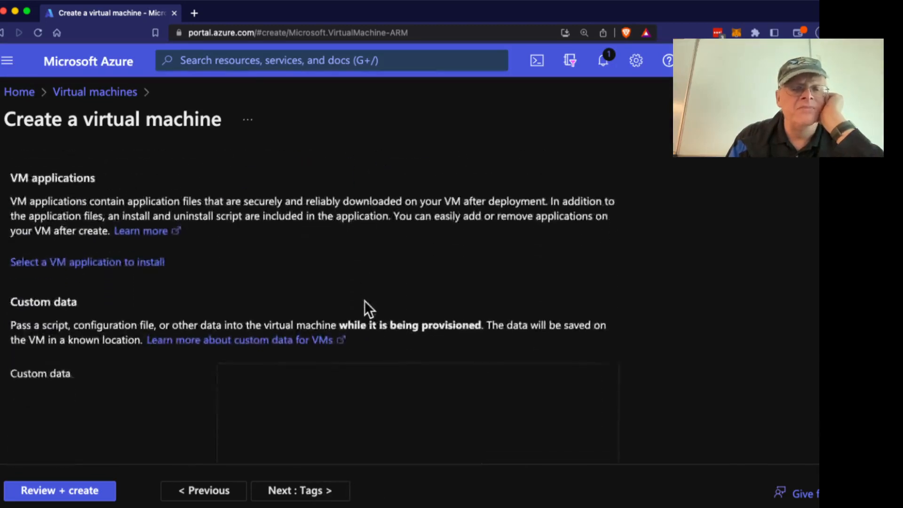
scroll(365, 301, "up", 7)
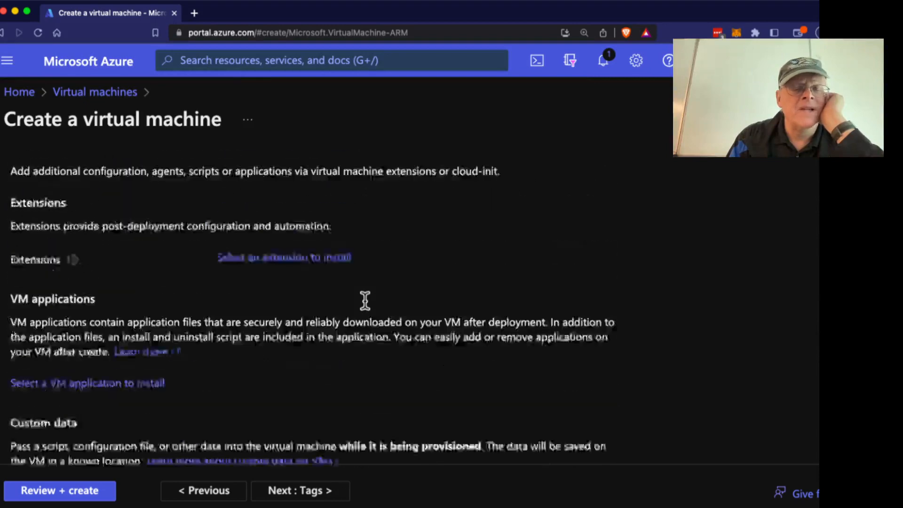
left_click(462, 195)
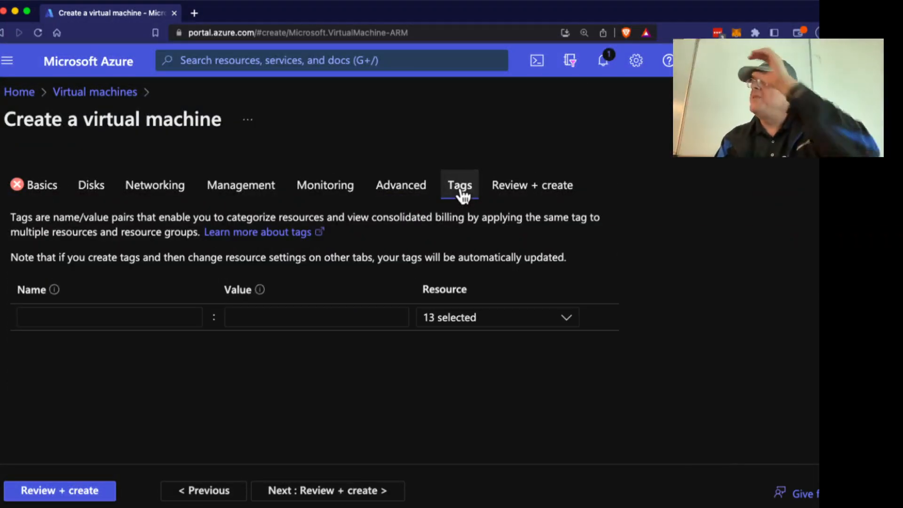
left_click(41, 195)
Replace the reserved 'admin' username with a new accepted username and rerun Review + create.
scroll(155, 340, "down", 3)
scroll(154, 340, "down", 3)
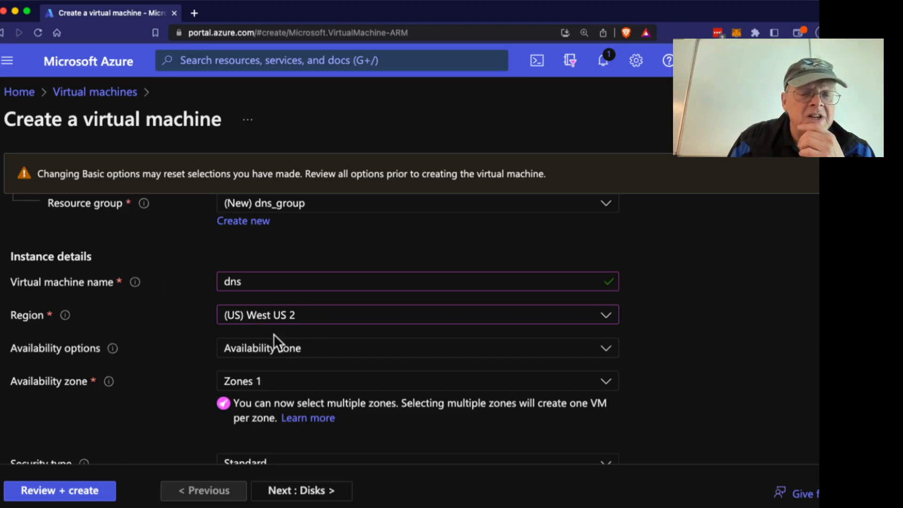
scroll(270, 359, "down", 1)
scroll(272, 359, "up", 1)
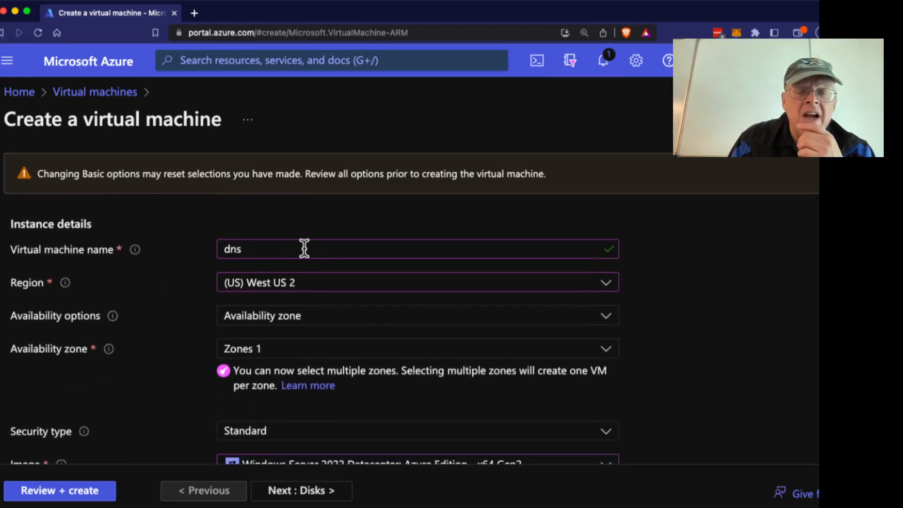
scroll(628, 282, "down", 3)
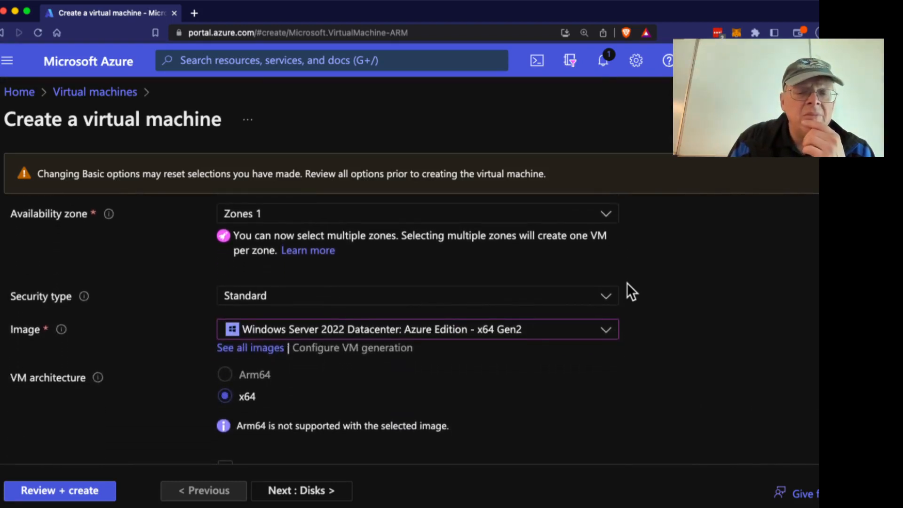
scroll(628, 284, "down", 2)
scroll(628, 283, "down", 4)
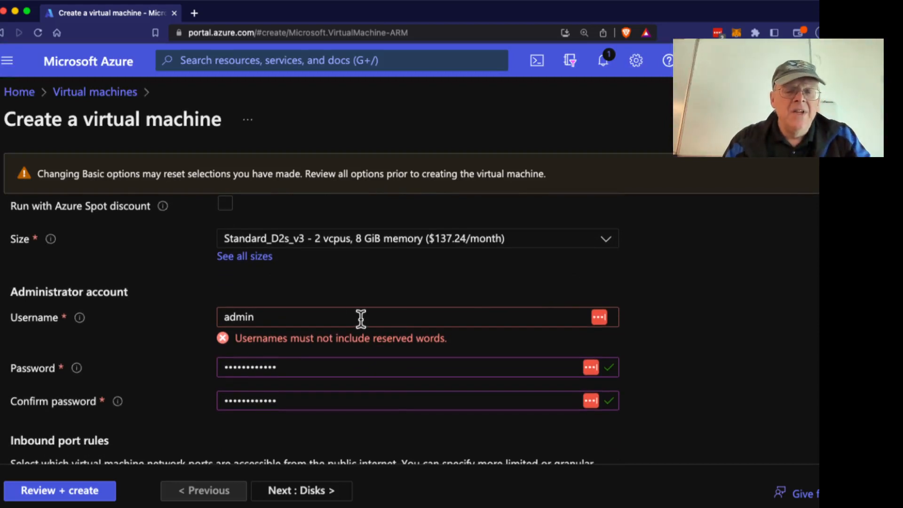
left_click(321, 314)
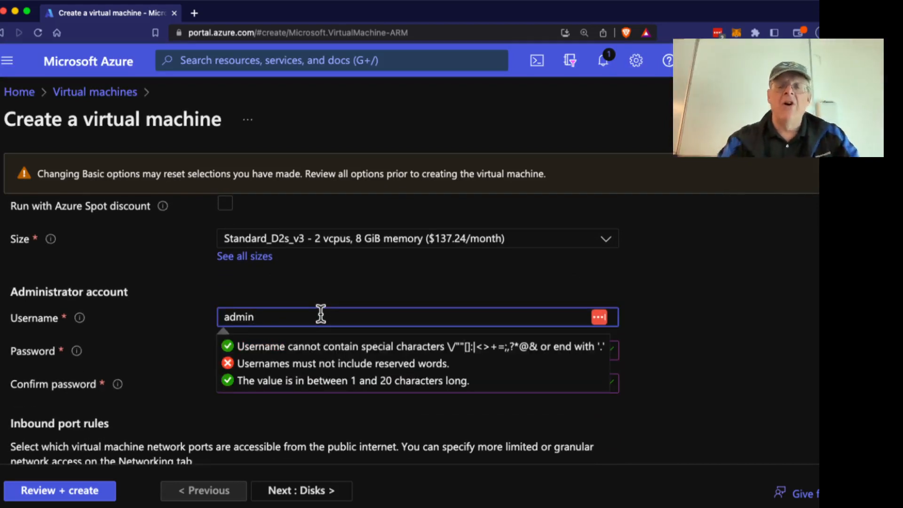
key("BackSpace")
key("BackSpace")
key("BackSpace")
key("BackSpace")
key("BackSpace")
type("sam")
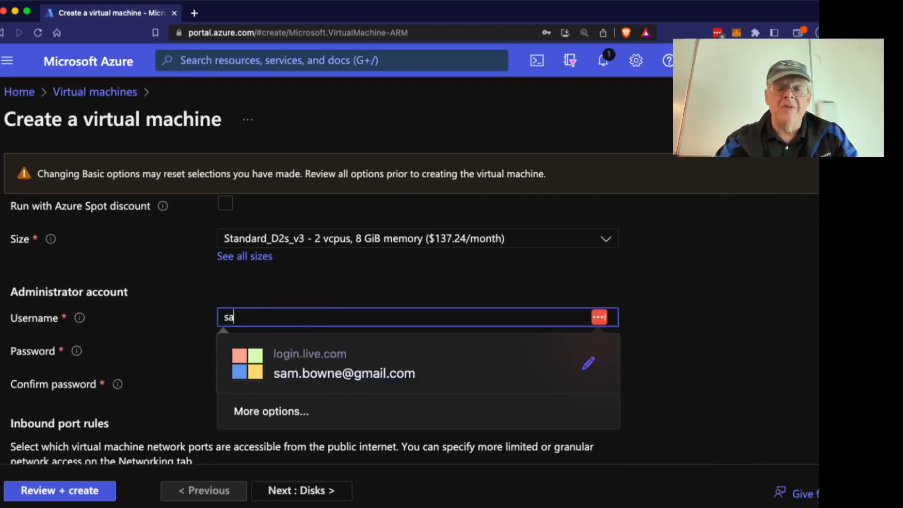
key("Tab")
scroll(687, 376, "down", 5)
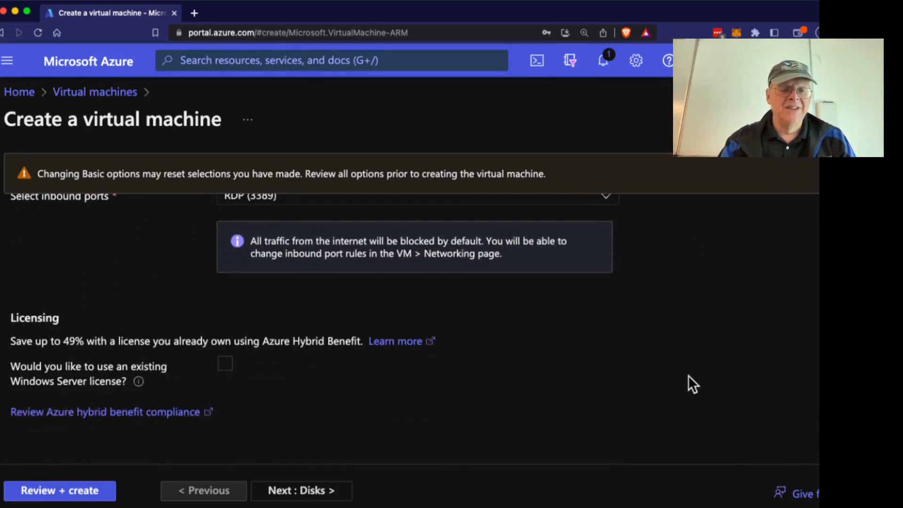
left_click(97, 490)
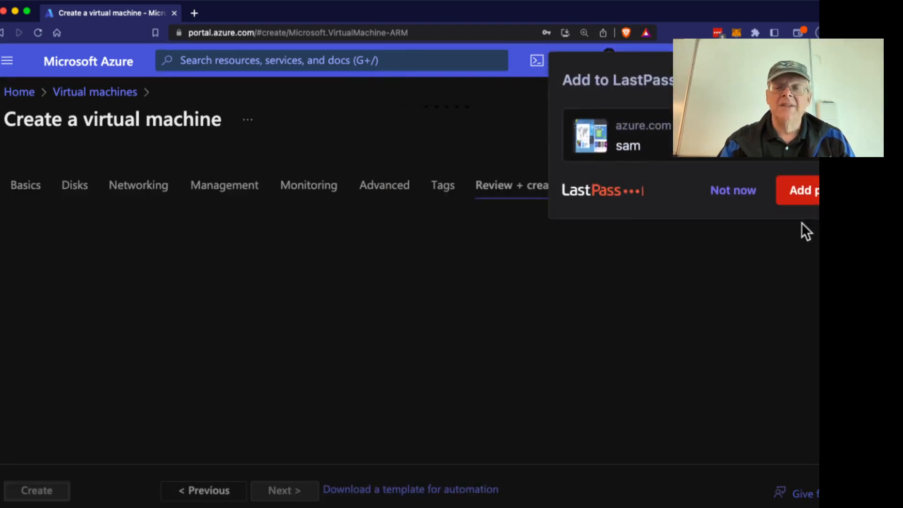
Dismiss the password popups, scroll through the validated dns VM summary, and create the VM.
left_click(737, 200)
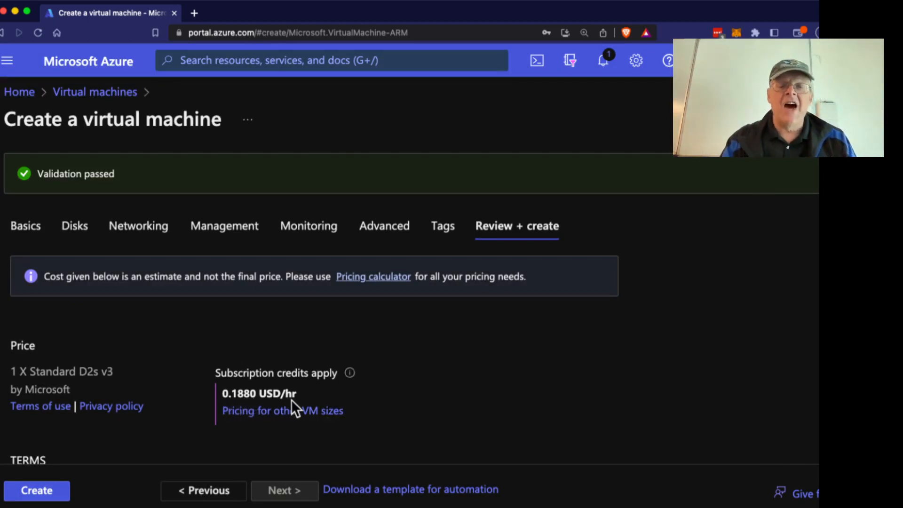
scroll(292, 399, "down", 3)
scroll(291, 400, "down", 5)
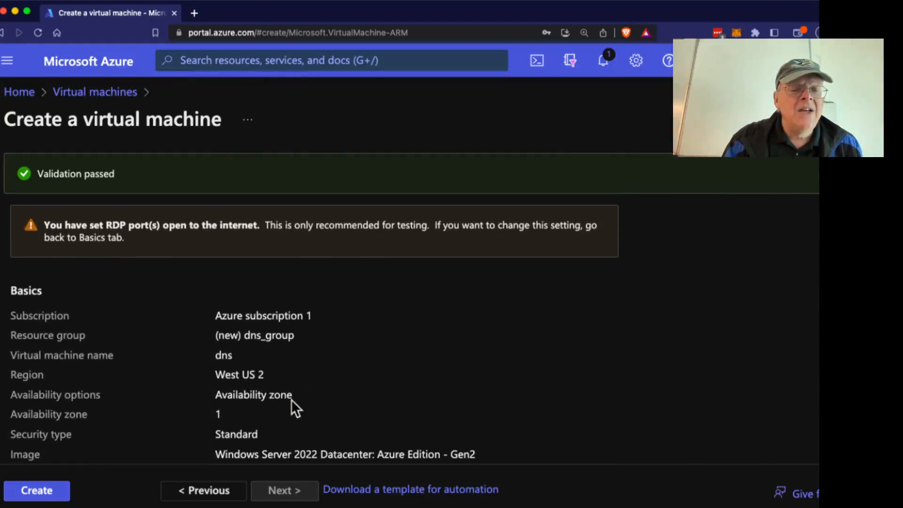
scroll(225, 273, "down", 6)
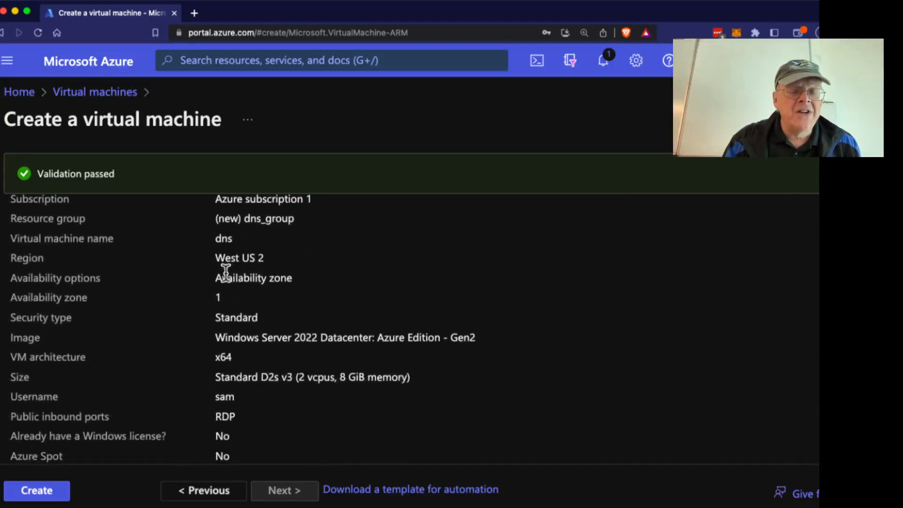
scroll(225, 273, "down", 1)
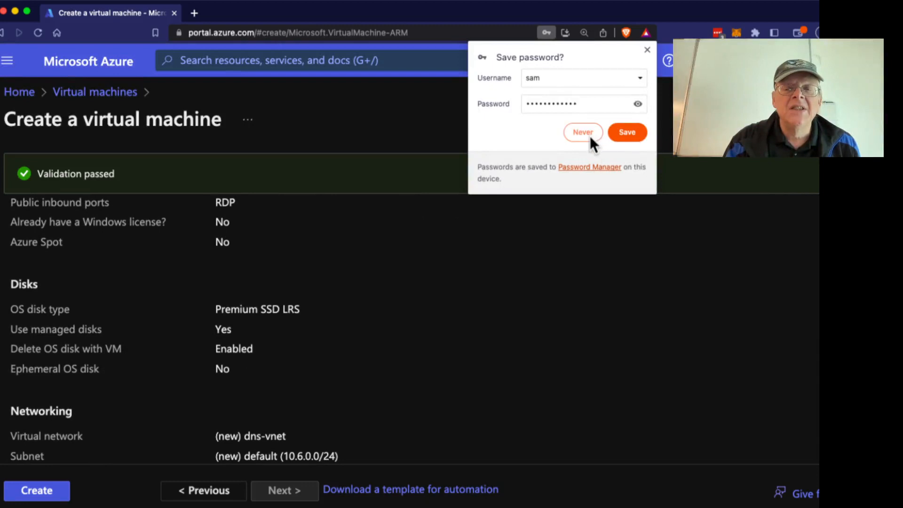
left_click(630, 132)
scroll(233, 299, "down", 5)
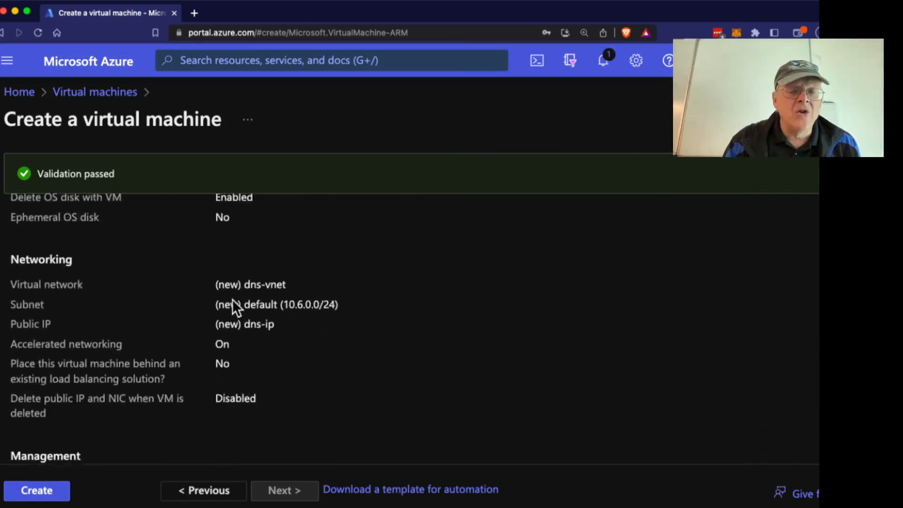
scroll(232, 301, "down", 10)
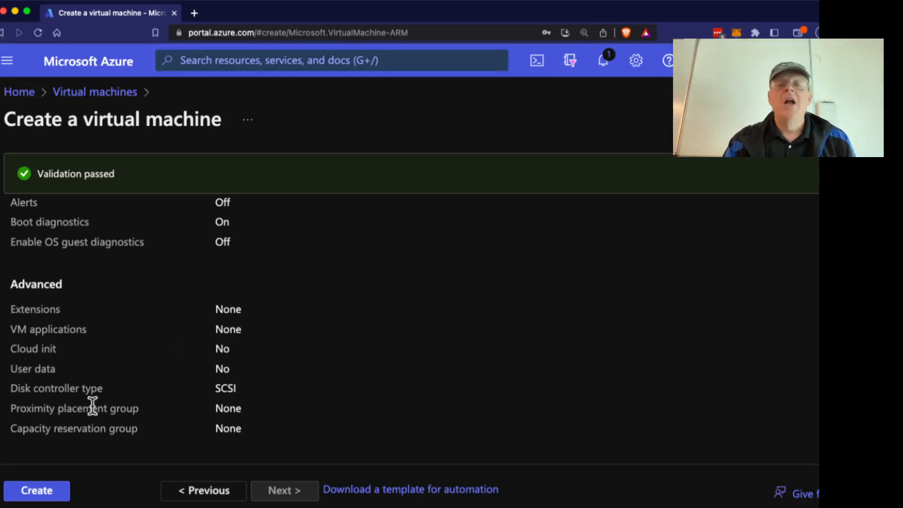
left_click(32, 493)
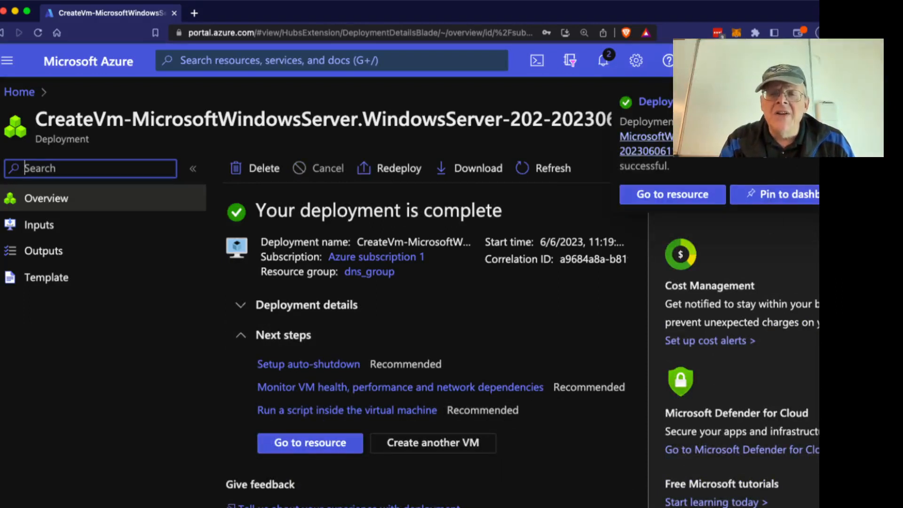
Open the deployed dns VM's overview and copy its public IP 20.83.200.221.
left_click(691, 194)
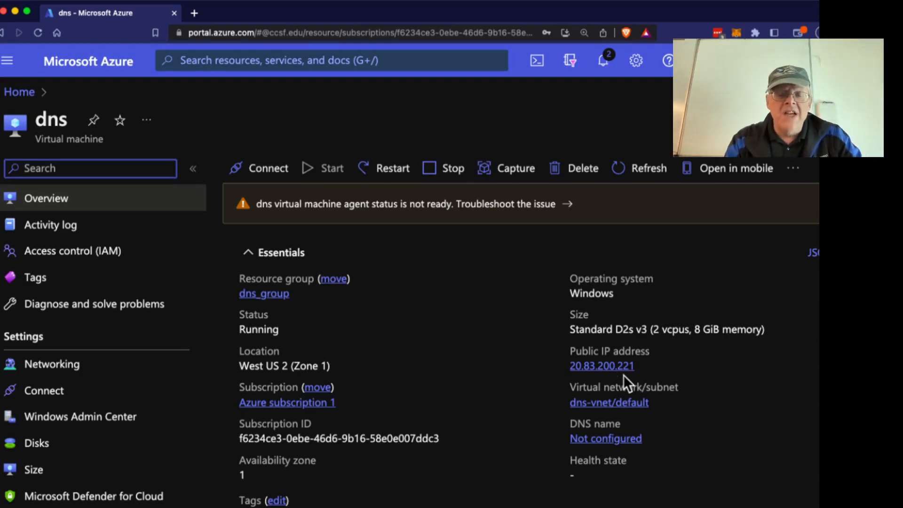
scroll(623, 374, "down", 1)
mouse_move(645, 359)
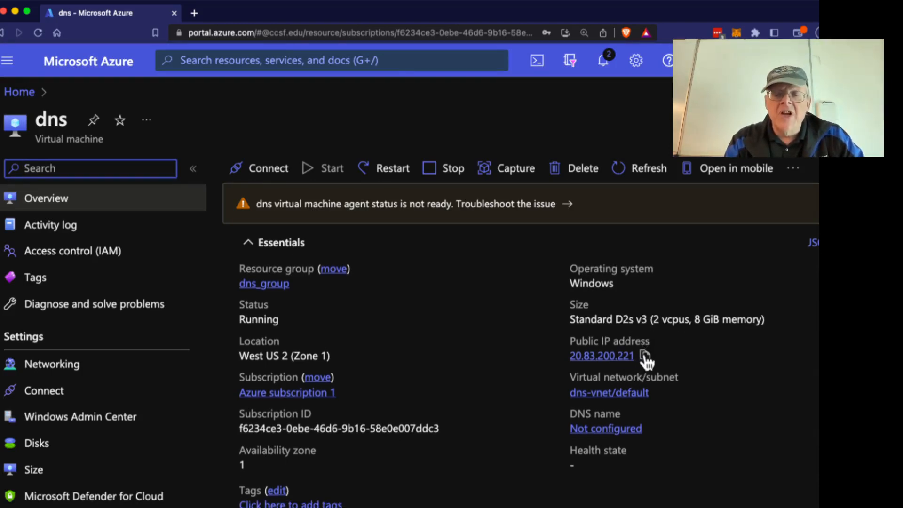
left_click(645, 358)
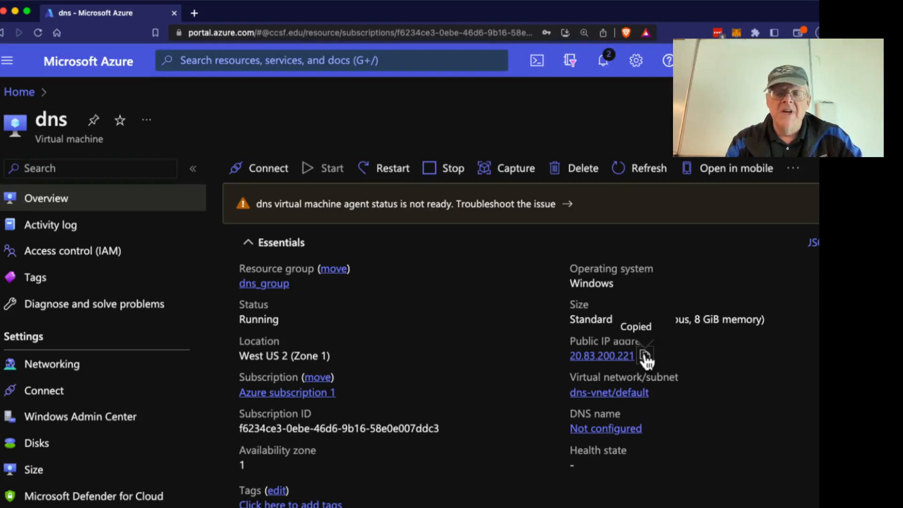
scroll(646, 362, "down", 1)
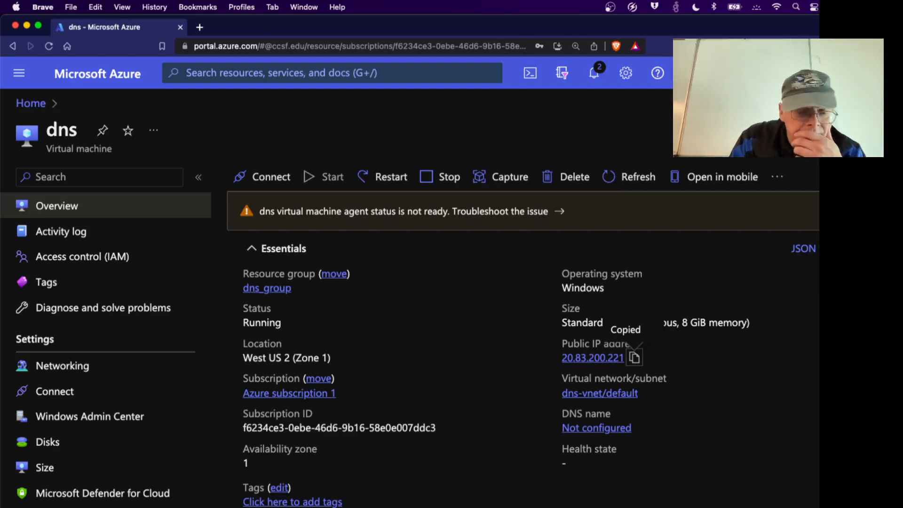
Launch Microsoft Remote Desktop by searching 'remote' in Spotlight.
key("super+space")
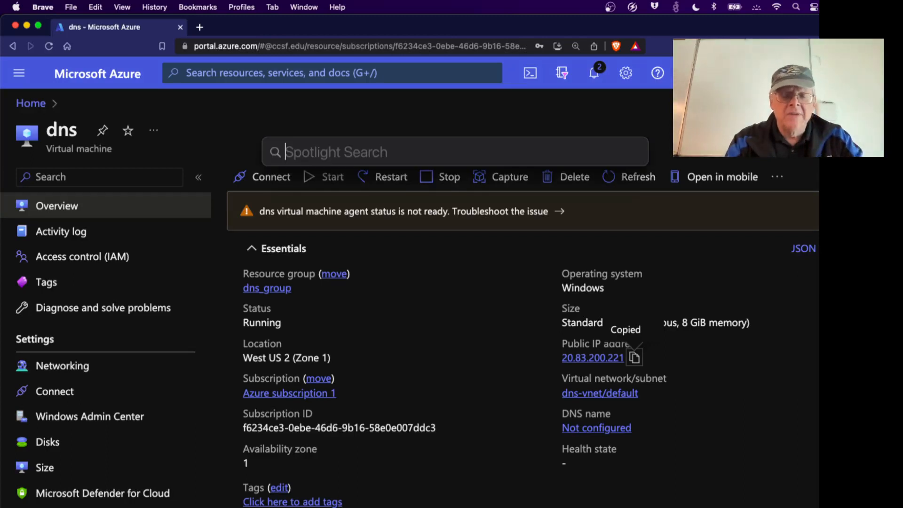
type("remote")
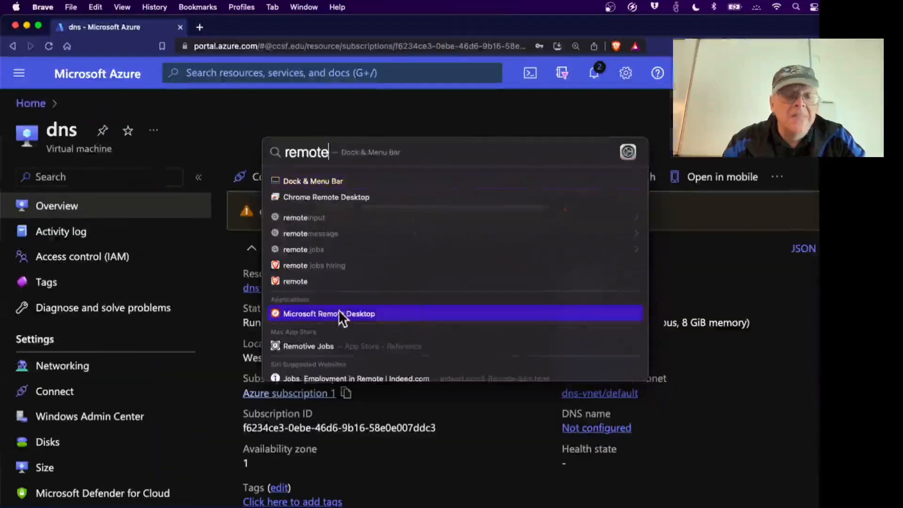
left_click(339, 311)
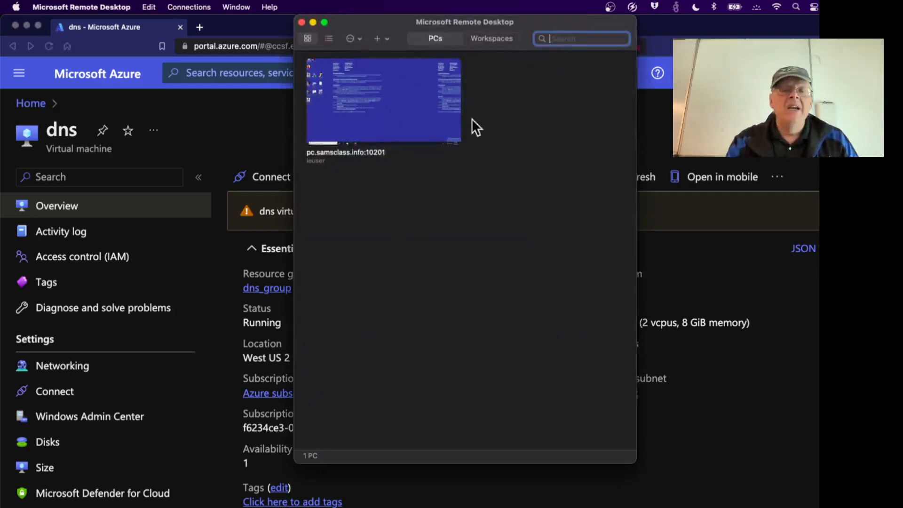
Start a new PC entry with the pasted PC name 20.83.200.221.
mouse_move(436, 105)
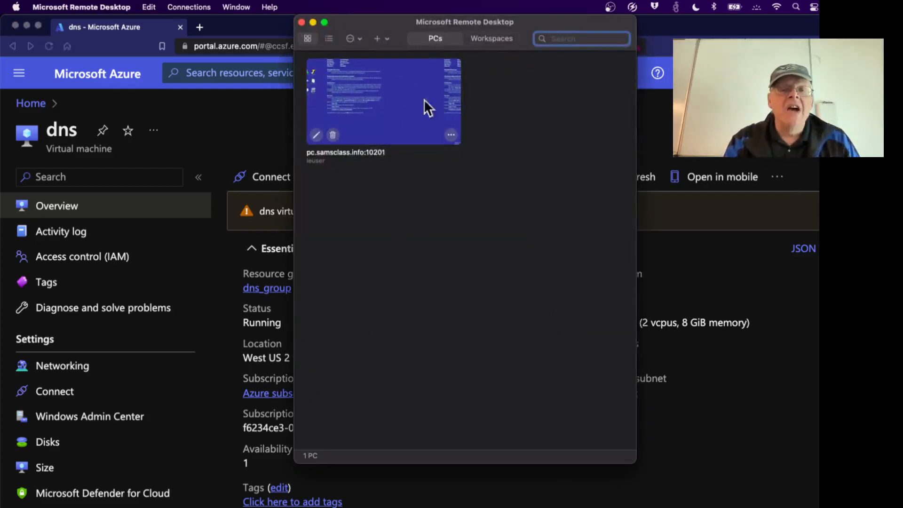
left_click(378, 38)
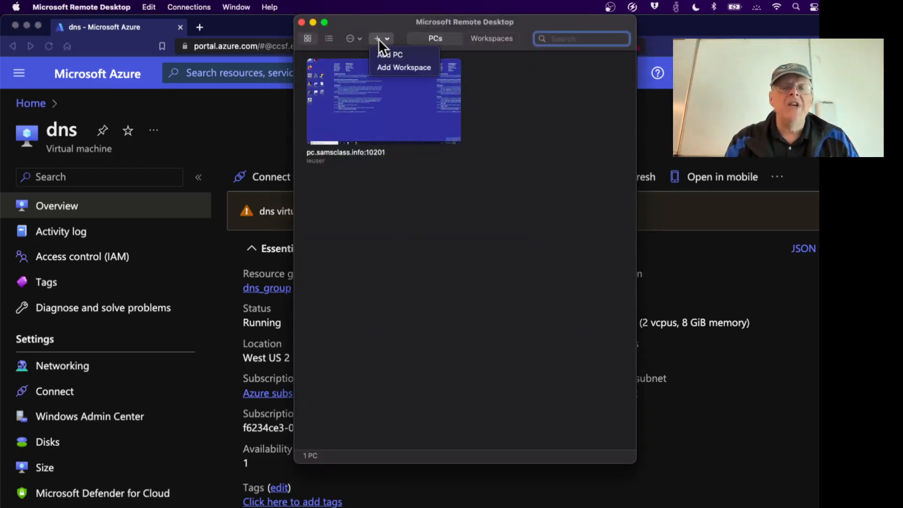
left_click(383, 50)
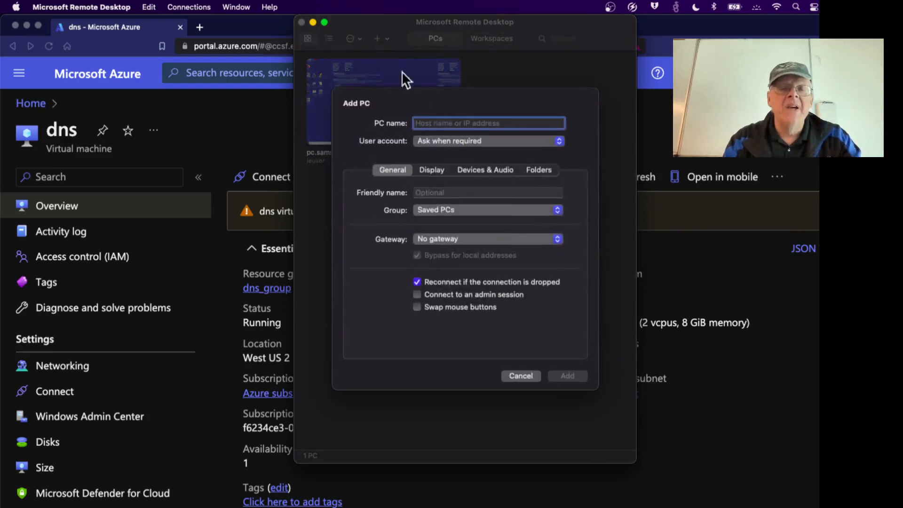
key("super+v")
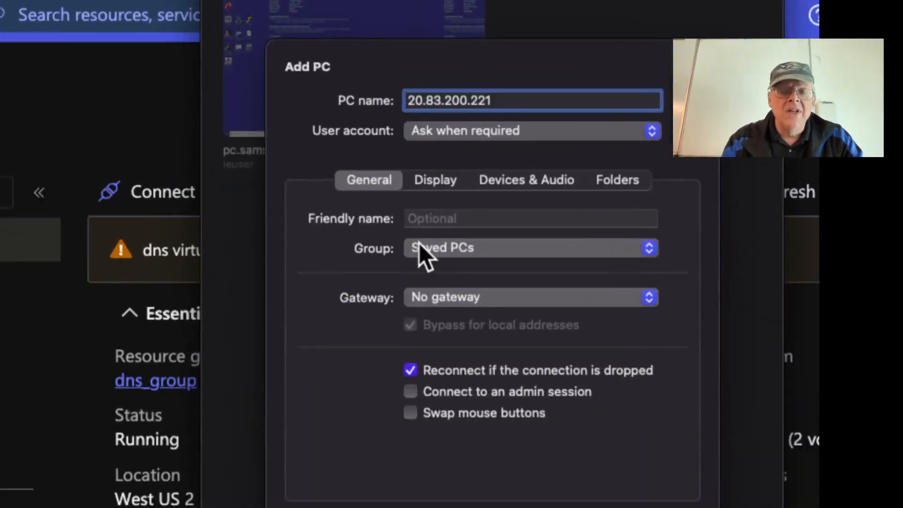
Attach a new user account with username, password and friendly name, then save the PC.
left_click(493, 130)
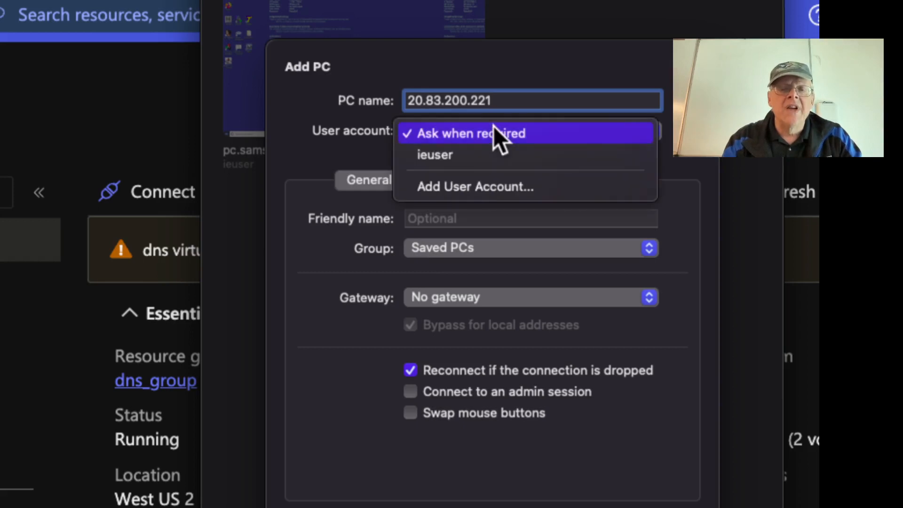
left_click(487, 178)
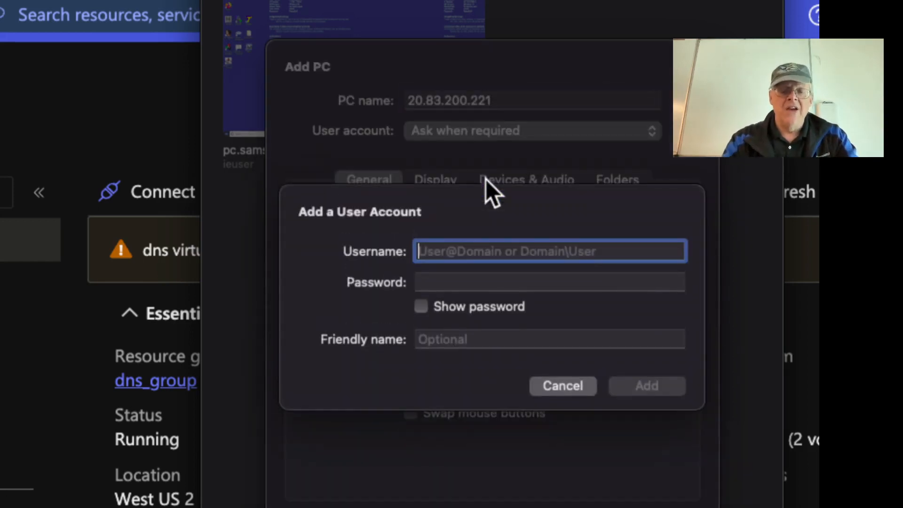
type("sam")
key("Tab")
type("password1234!")
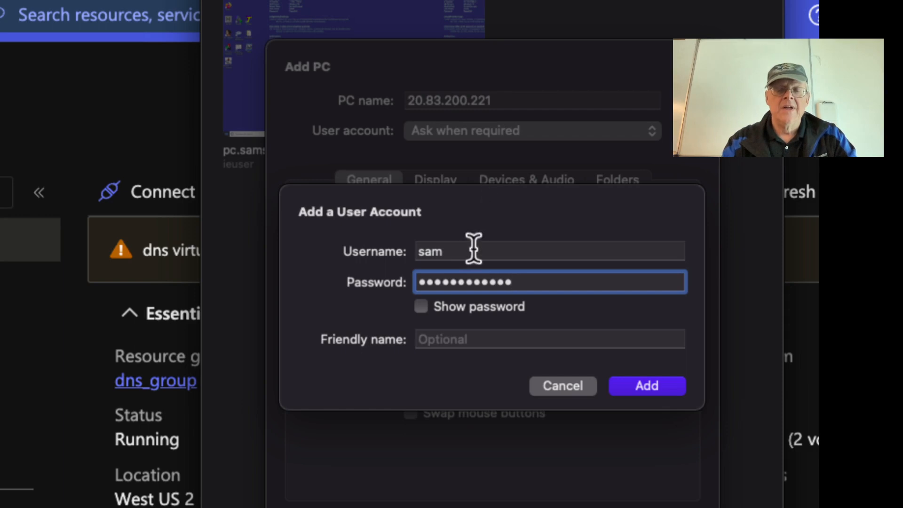
left_click(458, 334)
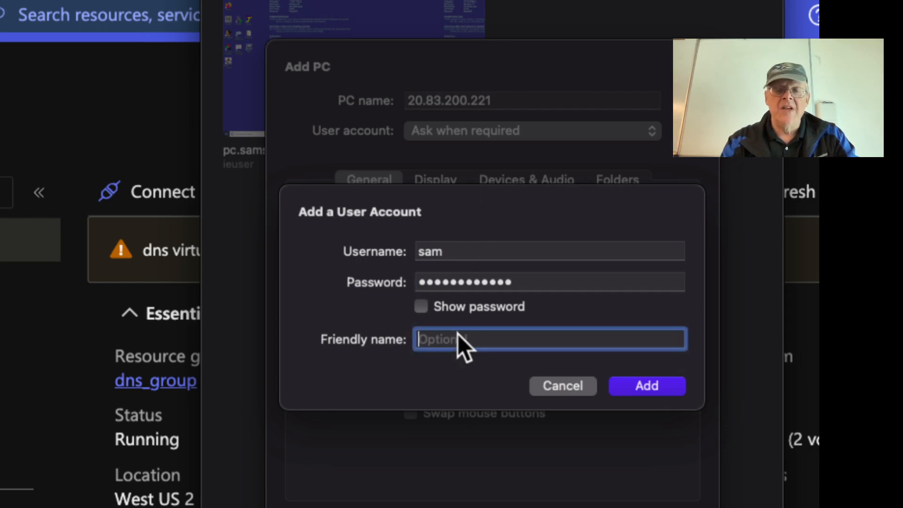
type("samAzure")
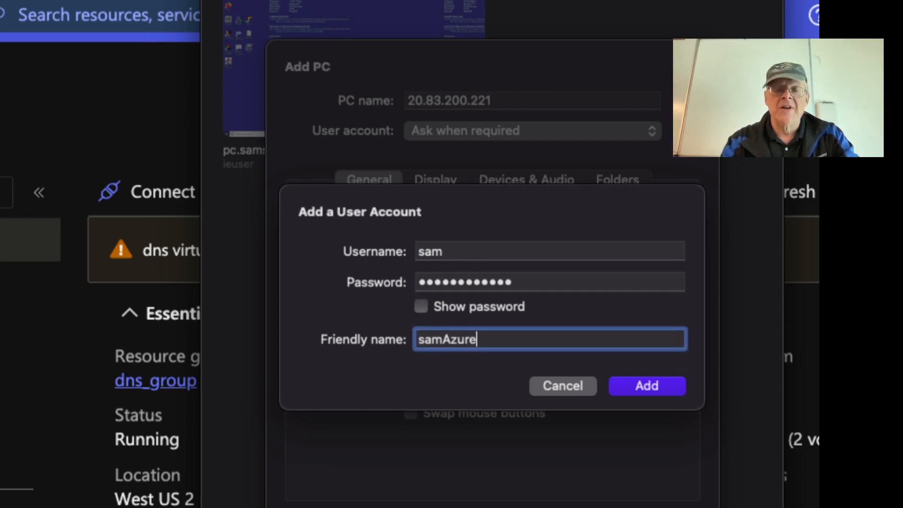
type("Demo")
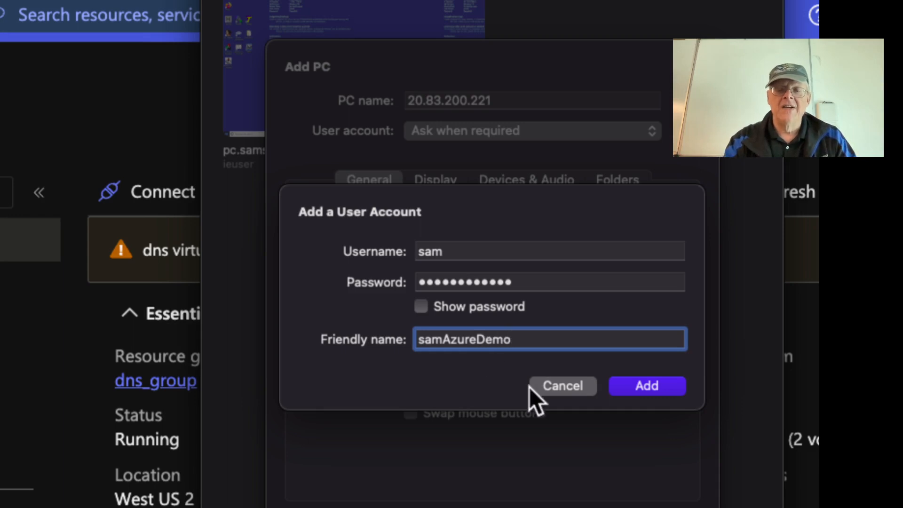
left_click(628, 386)
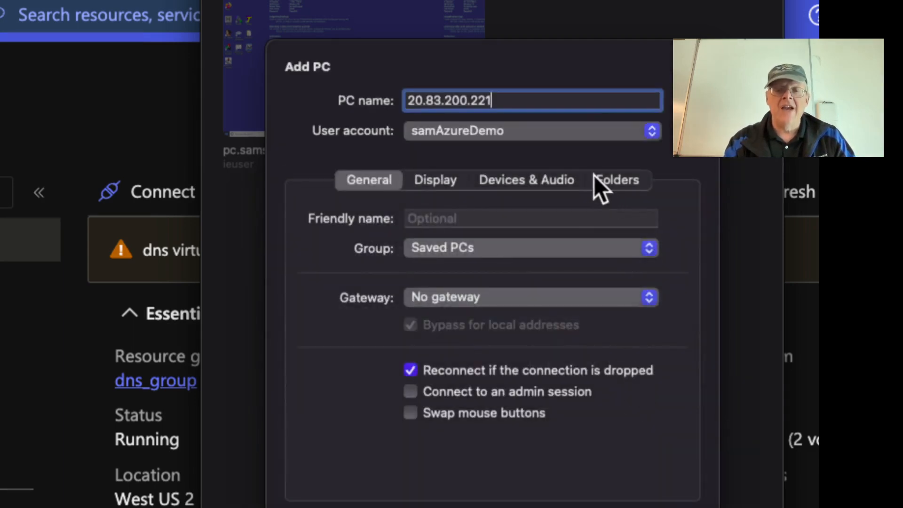
left_click(668, 507)
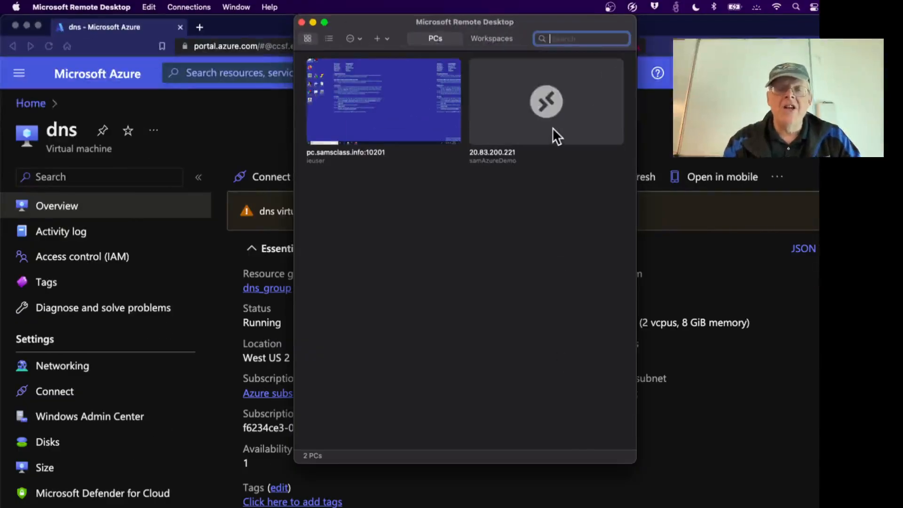
mouse_move(553, 128)
double_click(549, 108)
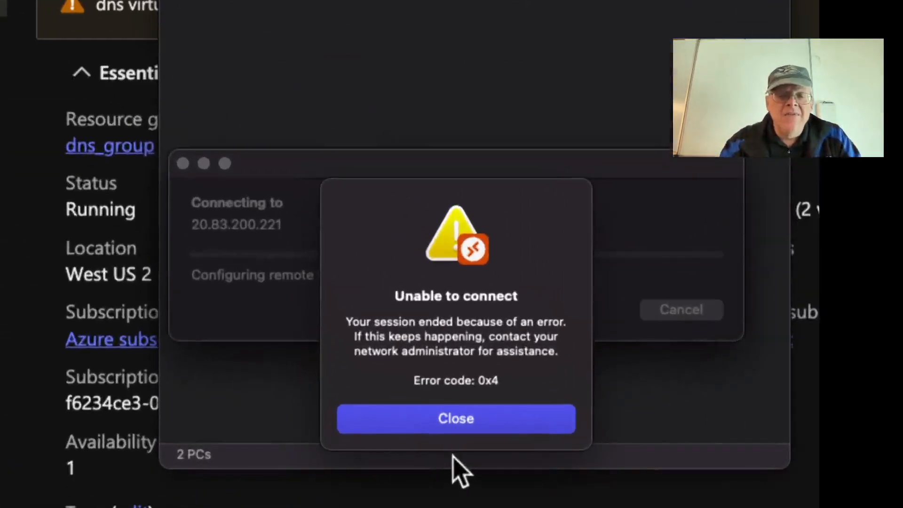
left_click(467, 420)
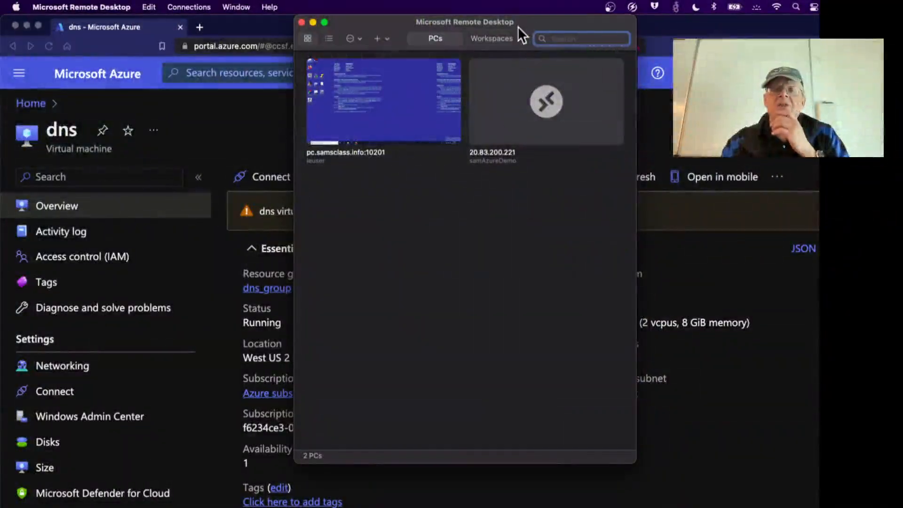
left_click(677, 6)
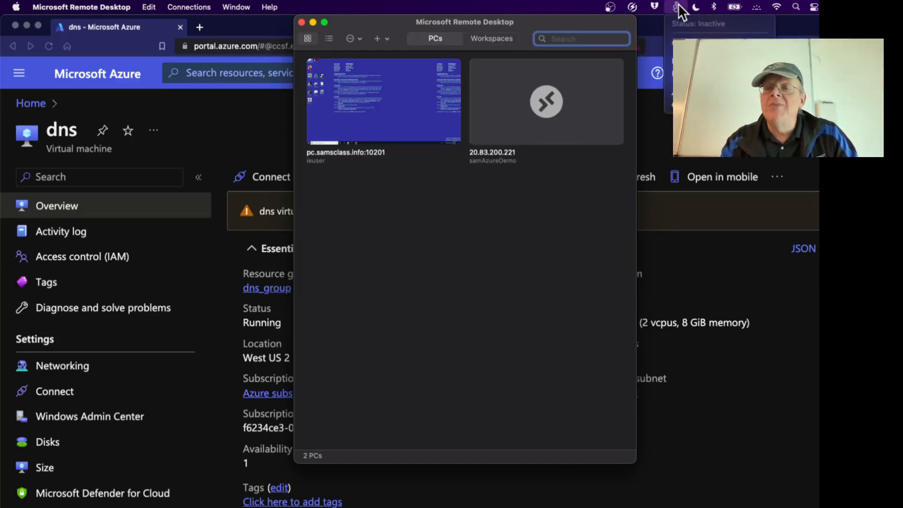
left_click(696, 42)
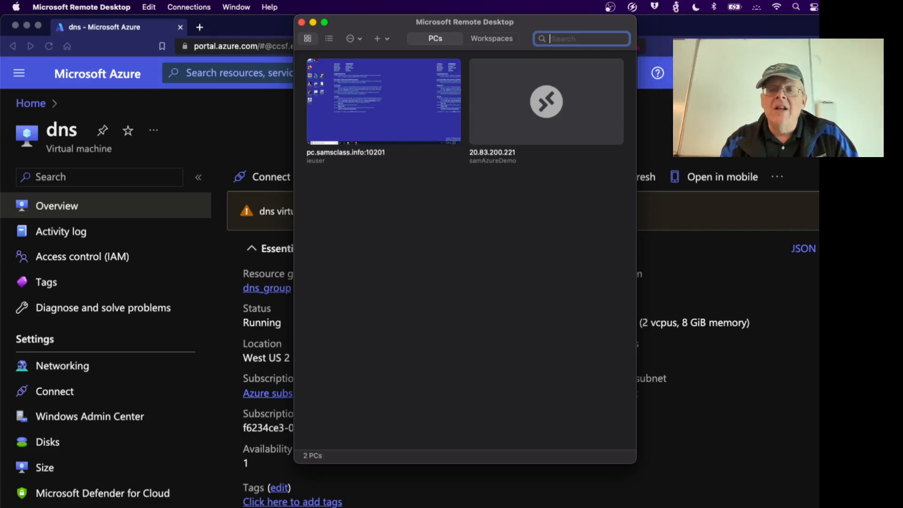
In Terminal, run ping google.com and stop it.
key("super+Tab")
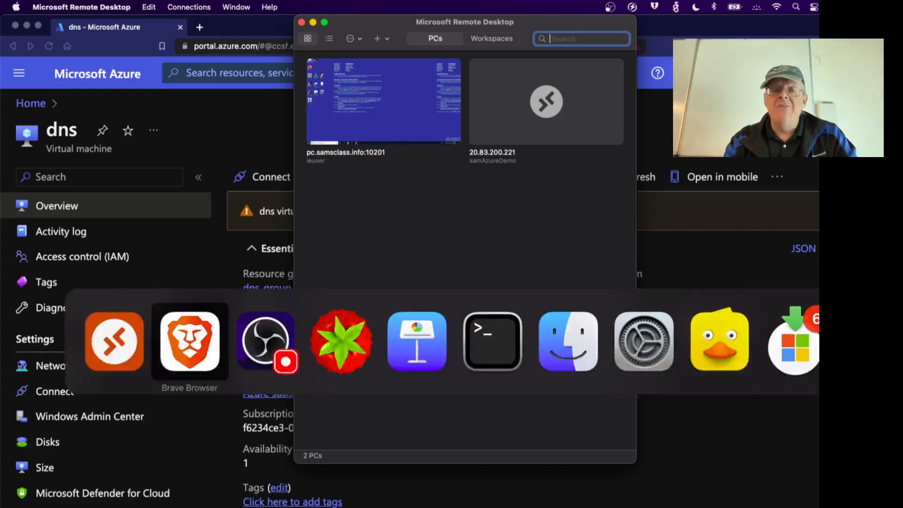
key("super+Tab")
key("super+Tab")
key("super+Tab")
key("super+Tab")
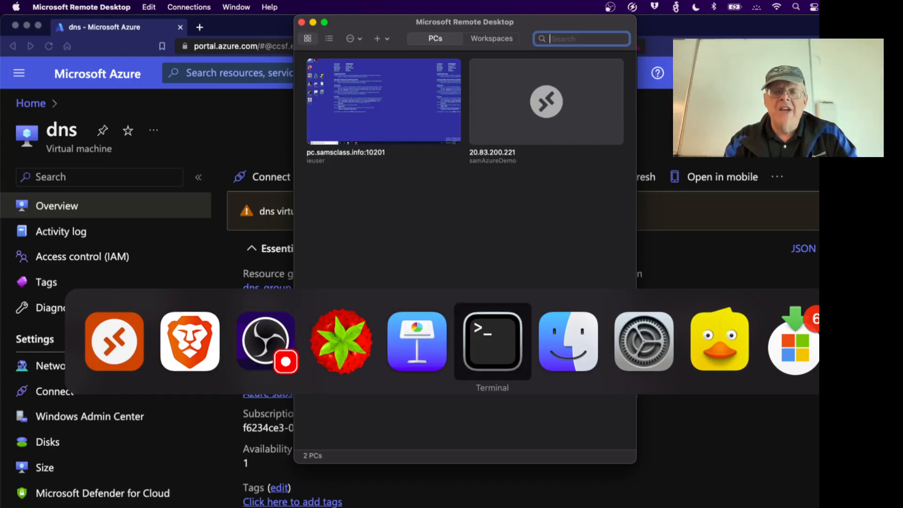
type("ping")
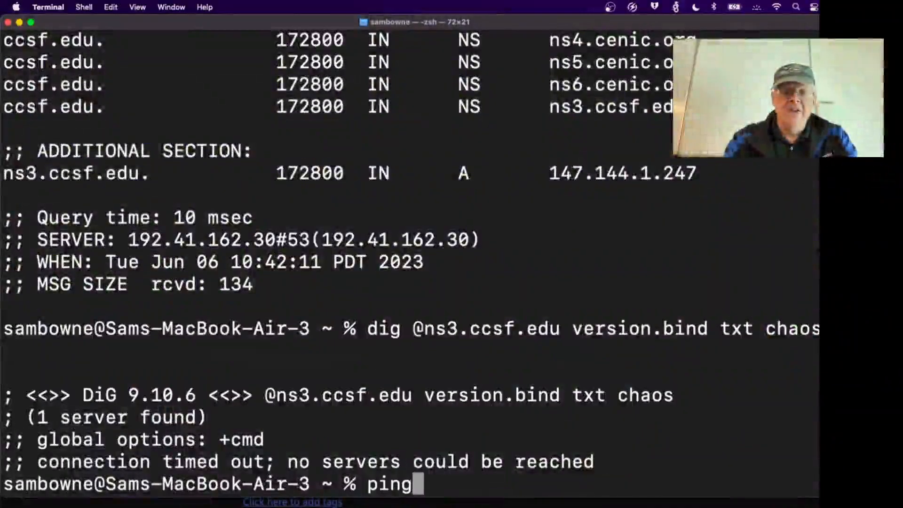
type(" google.com")
key("Return")
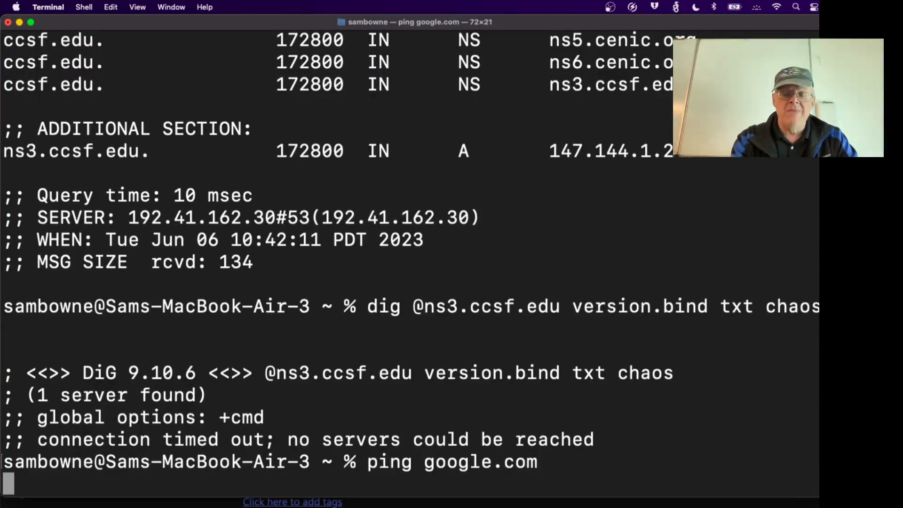
key("ctrl+c")
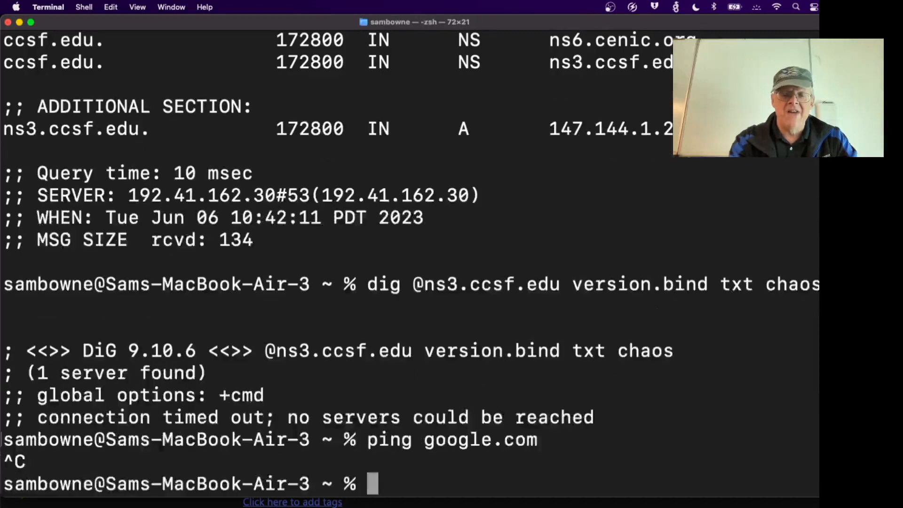
Ping 8.8.8.8, which shows 100% packet loss, then check the VPN status.
type("pin")
type("8.8.8.8")
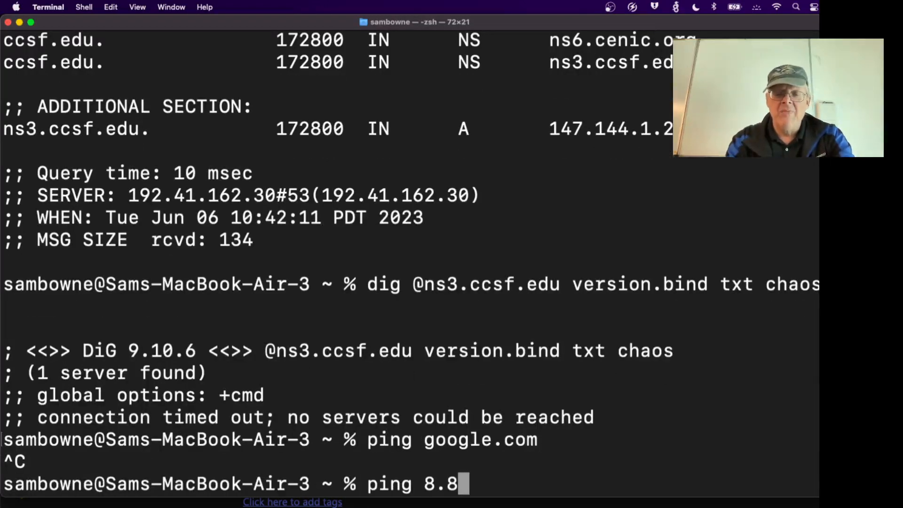
key("Return")
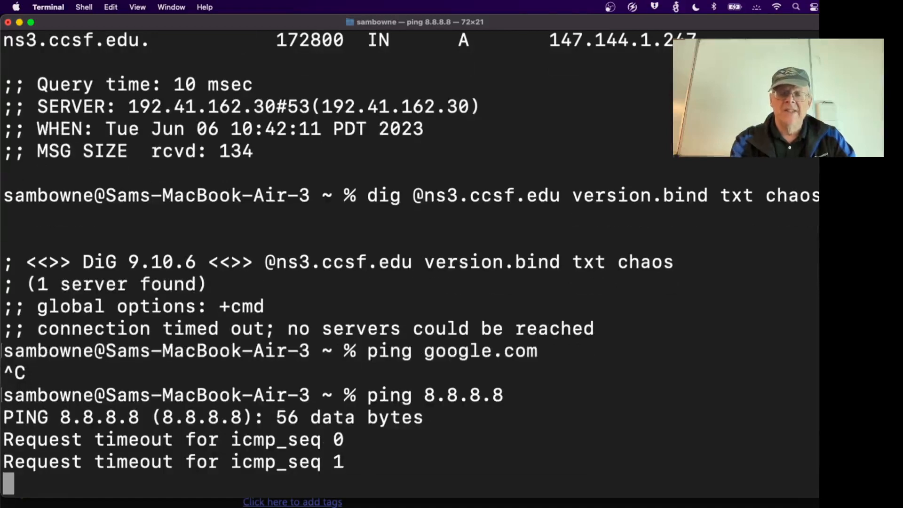
key("ctrl+c")
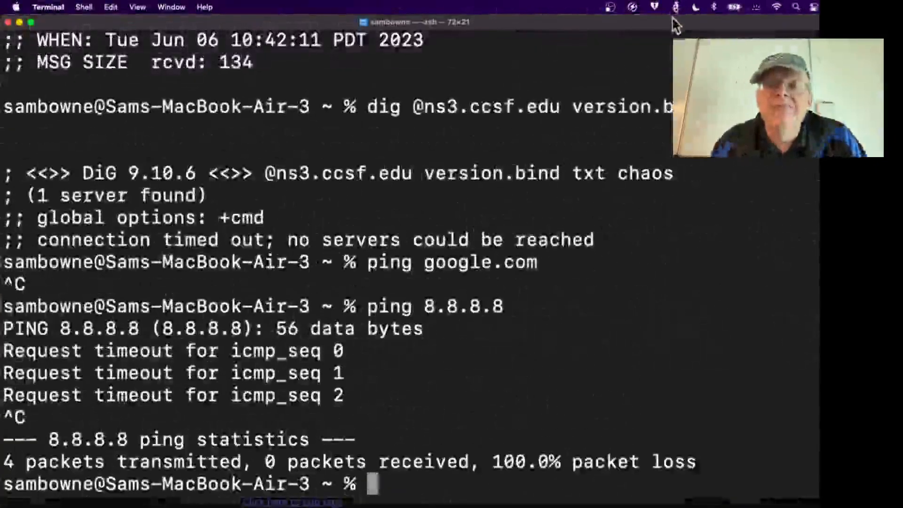
left_click(676, 7)
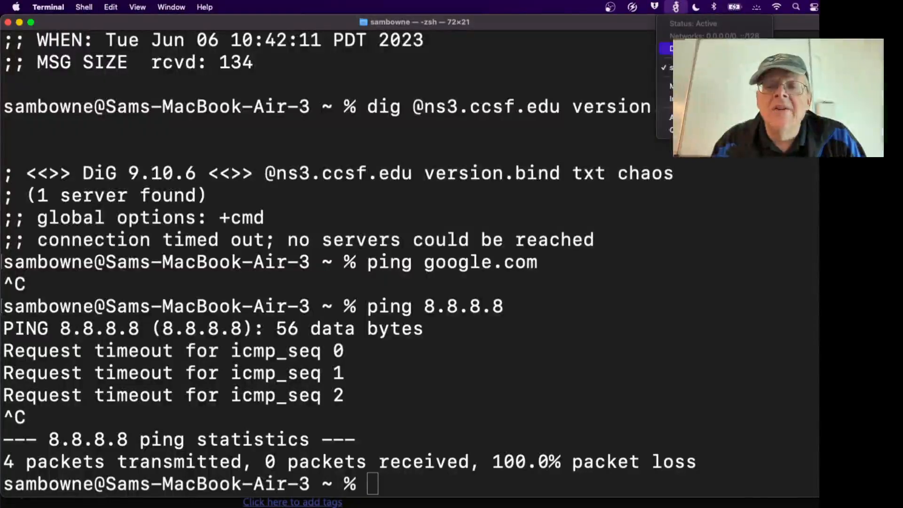
Disconnect the VPN and try joining the iPhone hotspot, dismissing the failure message.
left_click(685, 49)
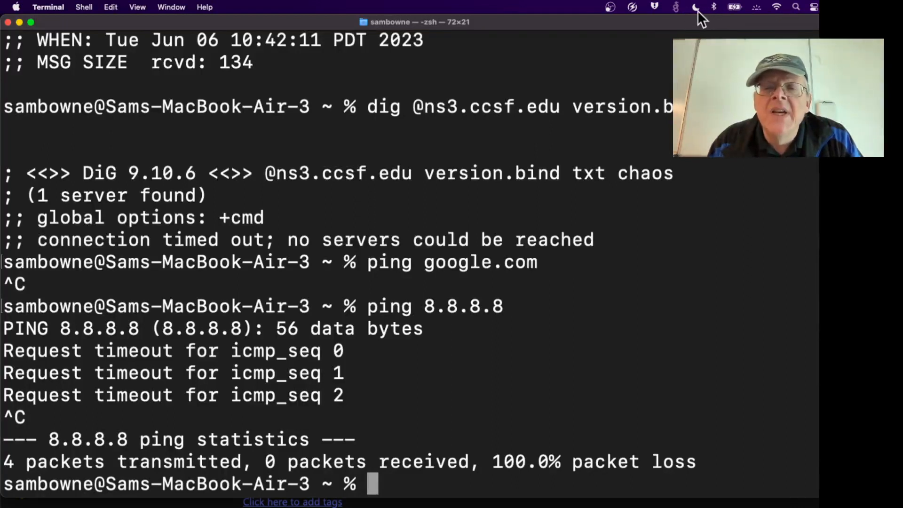
left_click(777, 7)
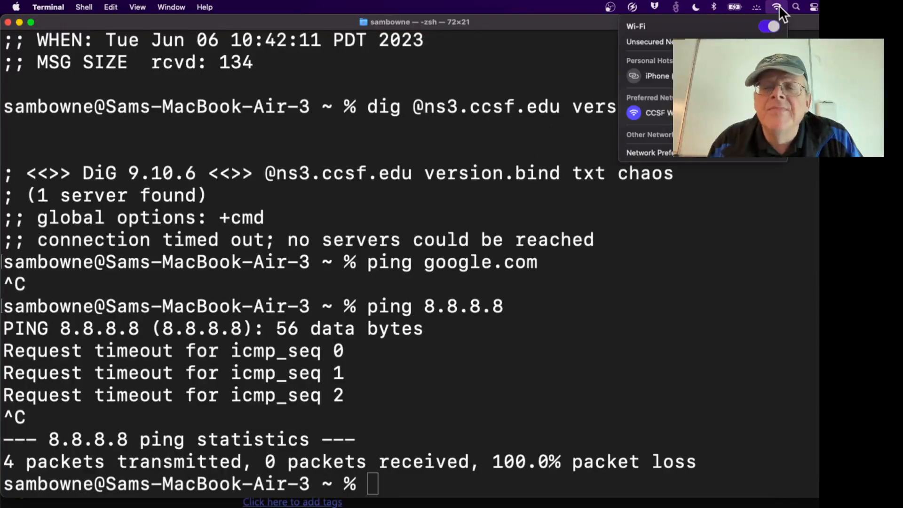
left_click(704, 76)
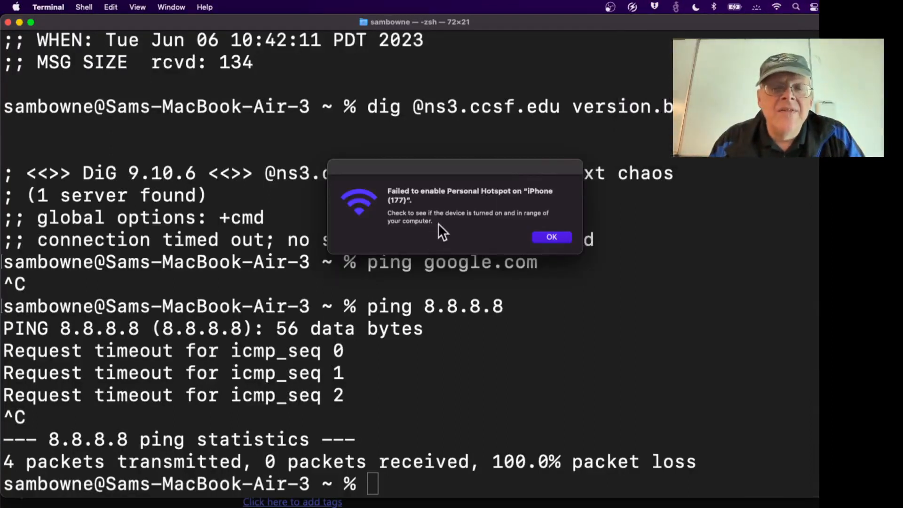
left_click(548, 238)
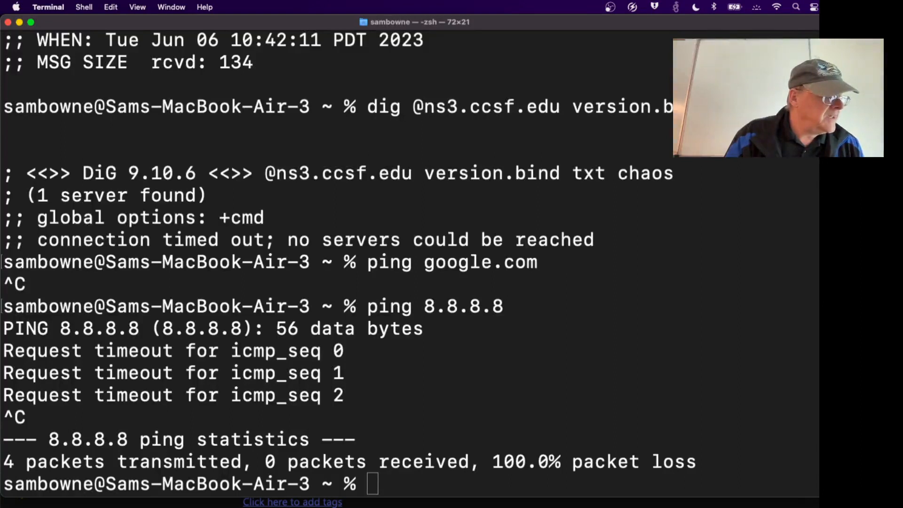
Retry joining the iPhone hotspot, dismiss the error, and bring Cyberduck forward.
left_click(777, 6)
left_click(677, 76)
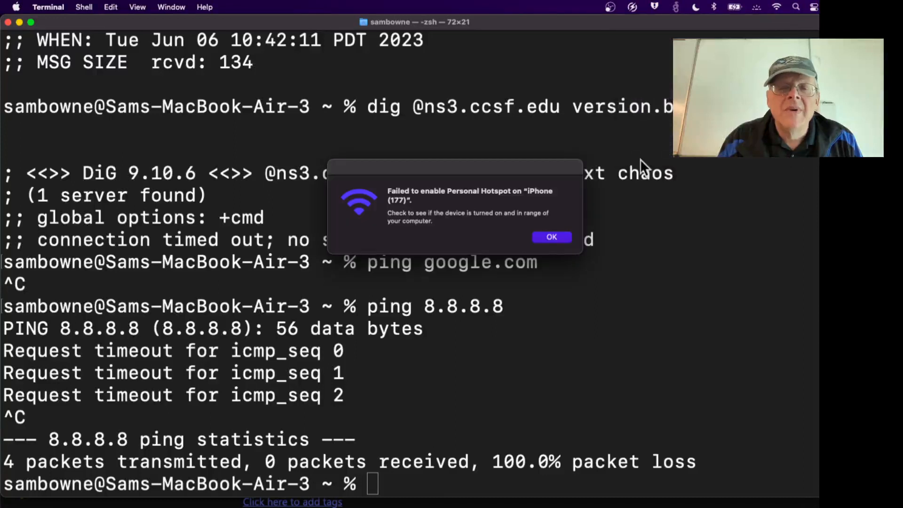
left_click(558, 236)
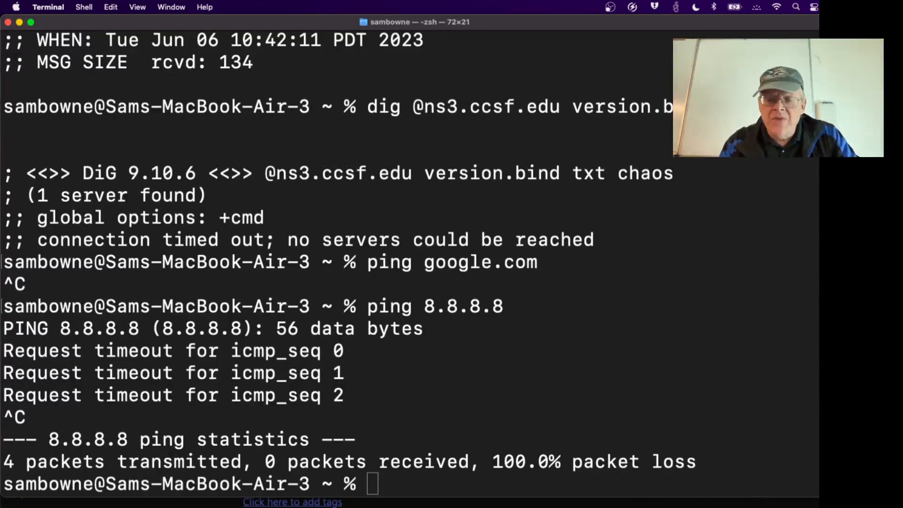
key("super+Tab")
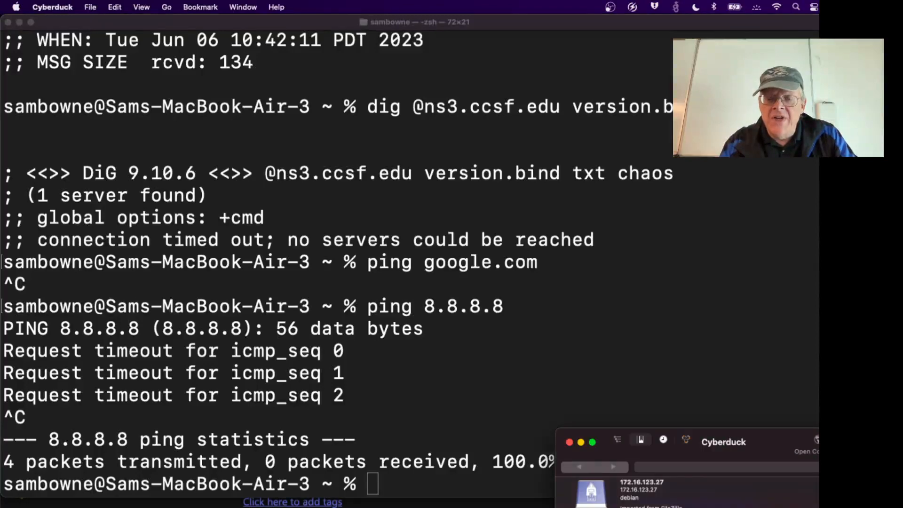